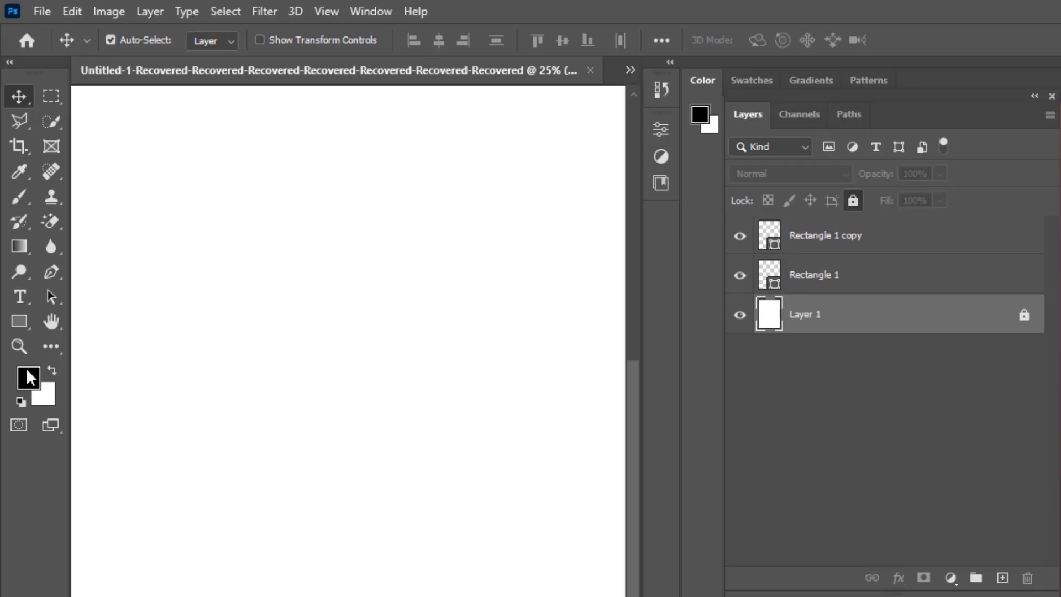
# - Set the foreground colour to dark green #074415 and fill the background layer with it
pyautogui.click(28, 377)
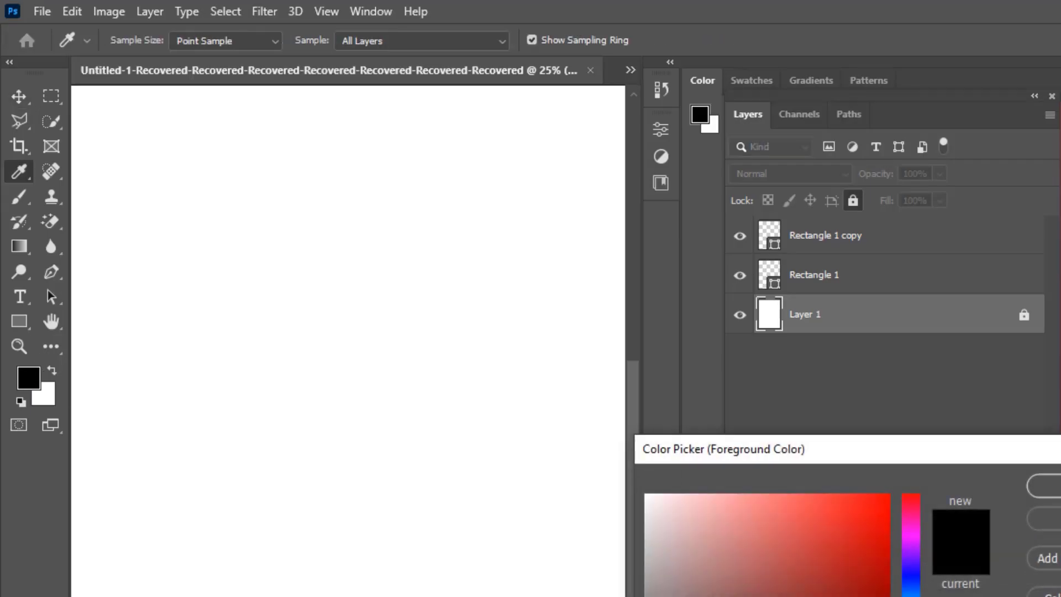
pyautogui.moveTo(871, 468); pyautogui.dragTo(318, 129)
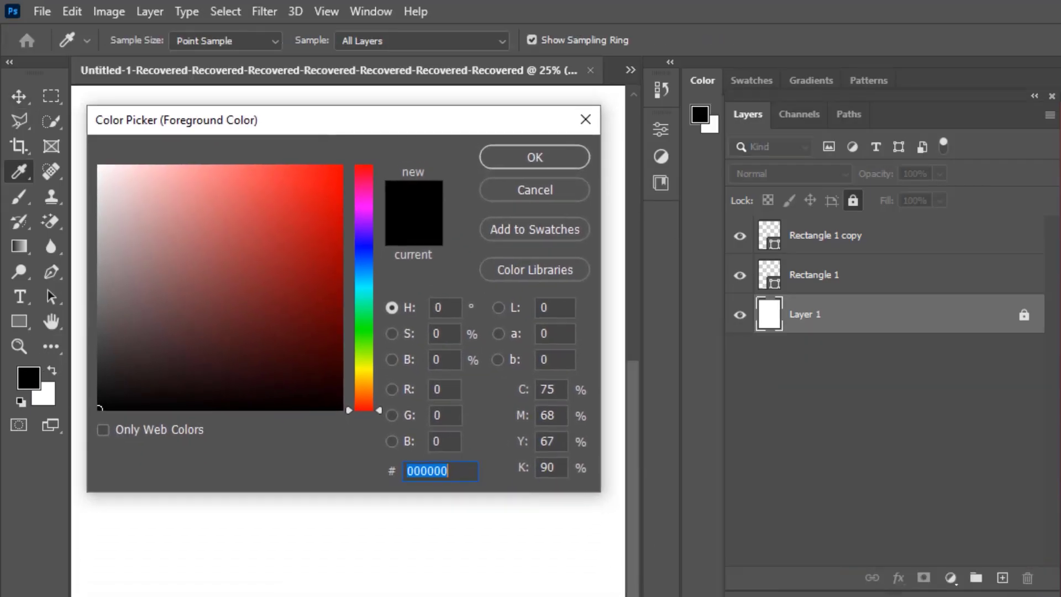
pyautogui.write('19672b')
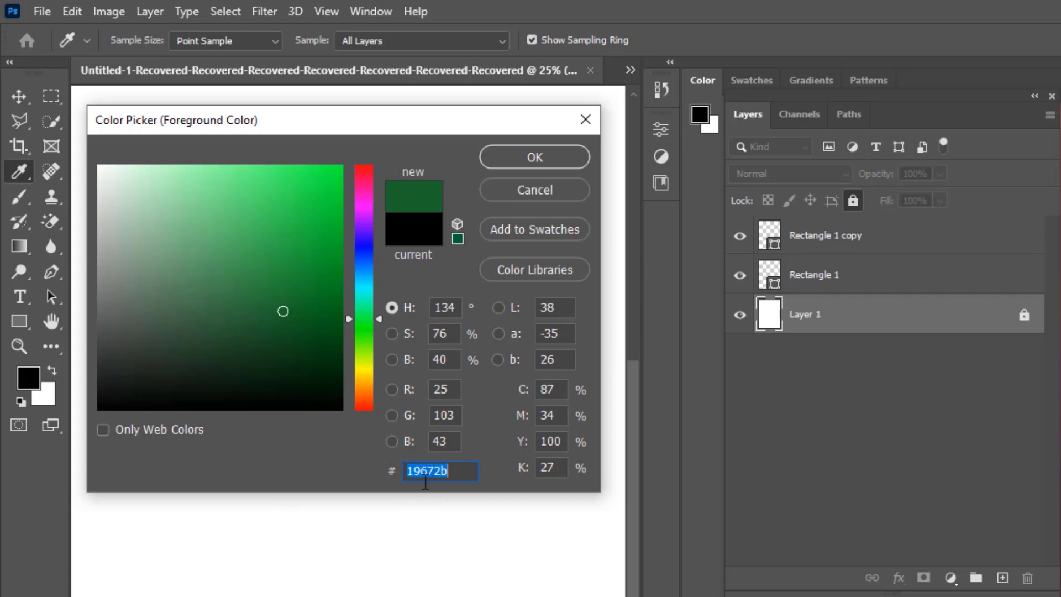
pyautogui.moveTo(284, 314)
pyautogui.mouseDown()
pyautogui.moveTo(291, 337)
pyautogui.moveTo(318, 345)
pyautogui.mouseUp()
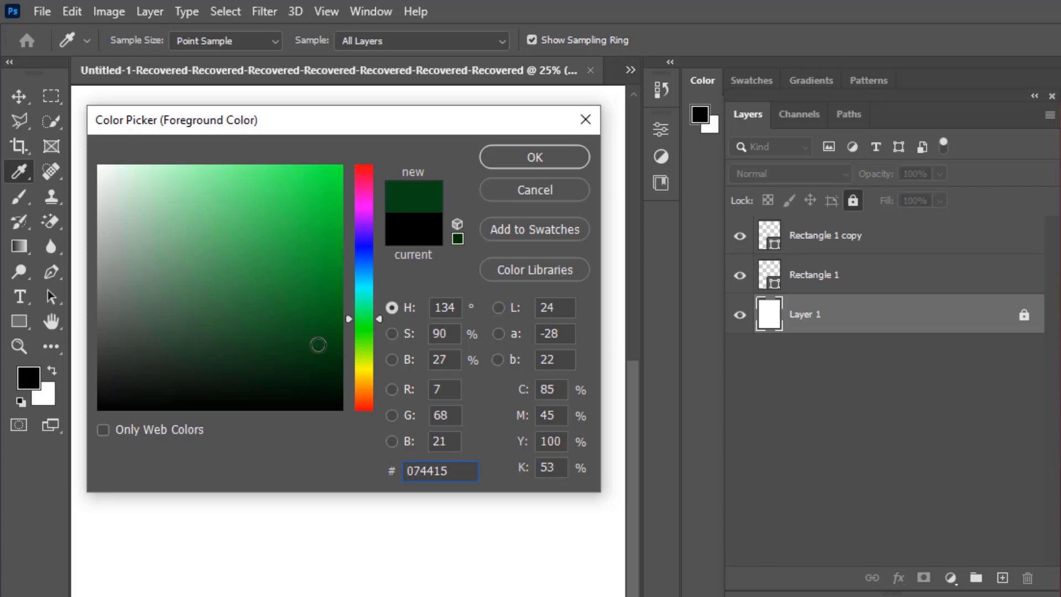
pyautogui.click(522, 157)
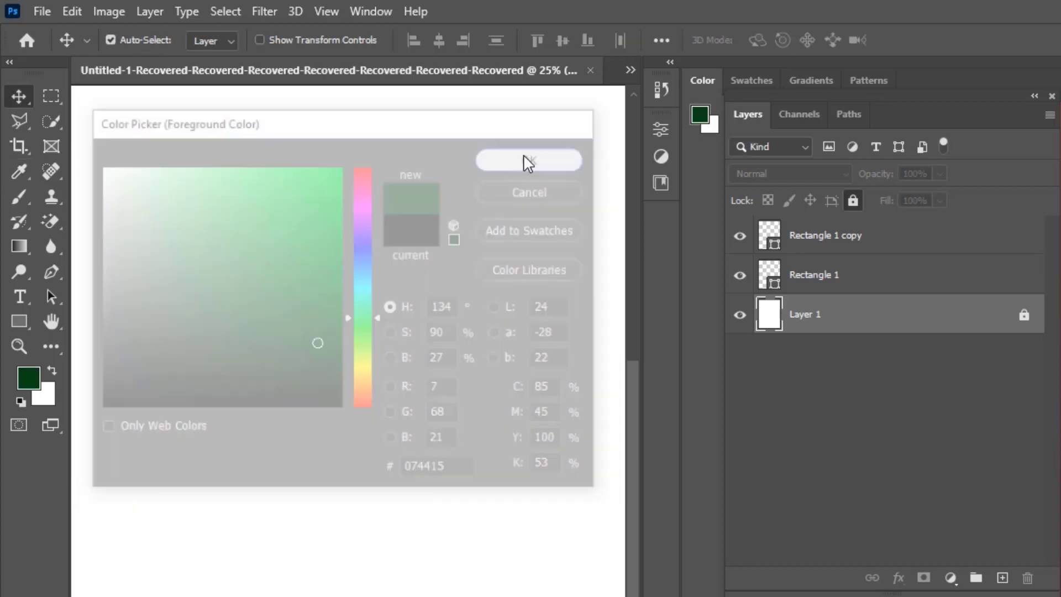
pyautogui.hotkey('alt', 'BackSpace')
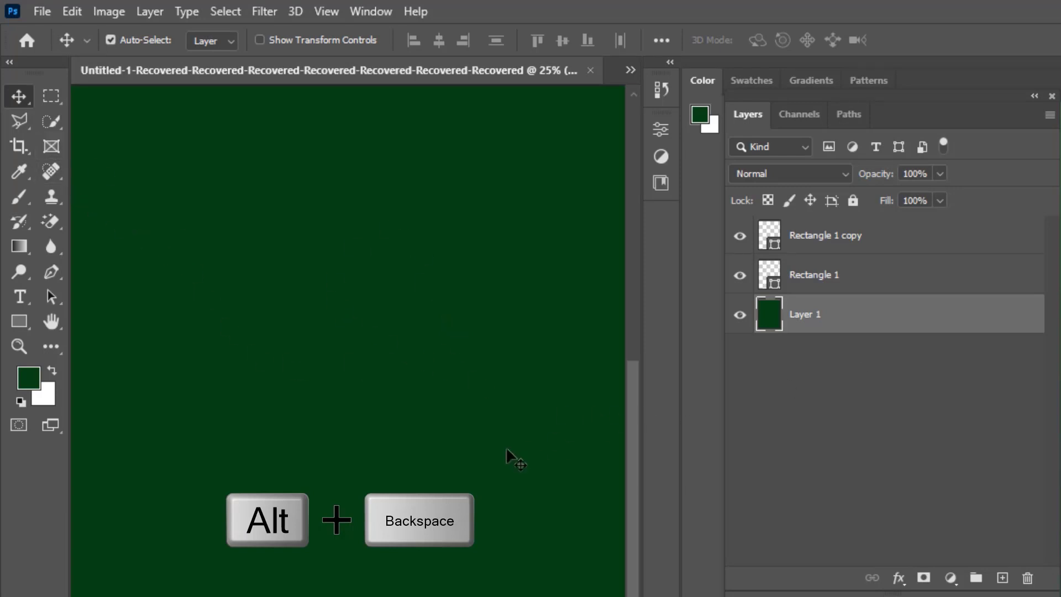
# - Create a new layer and add the letter O as a text layer on the canvas
pyautogui.hotkey('ctrl', 'shift', 'alt', 'n')
pyautogui.press('t')
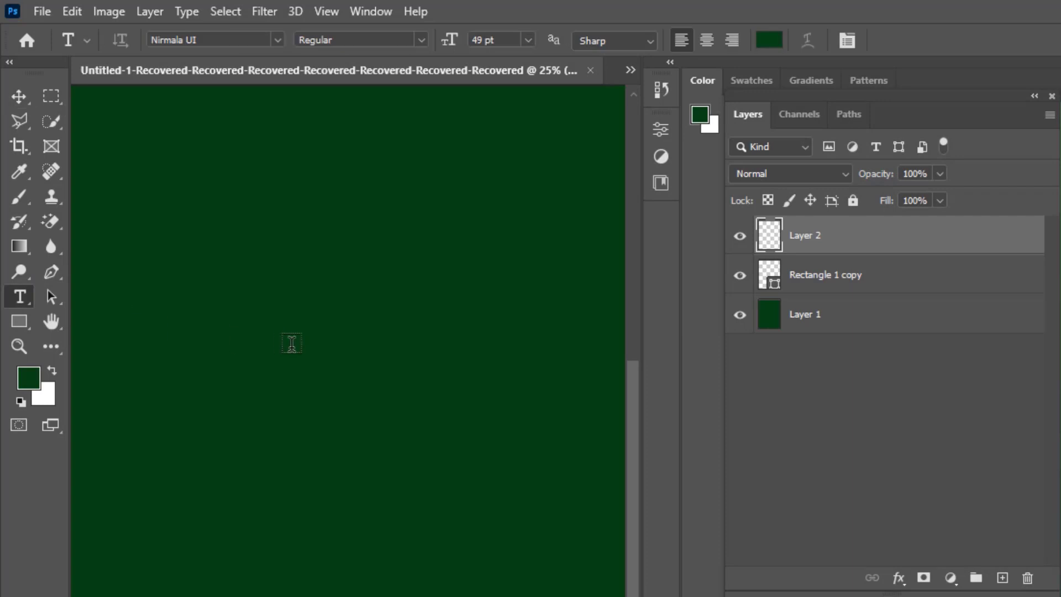
pyautogui.click(308, 380)
pyautogui.press('BackSpace')
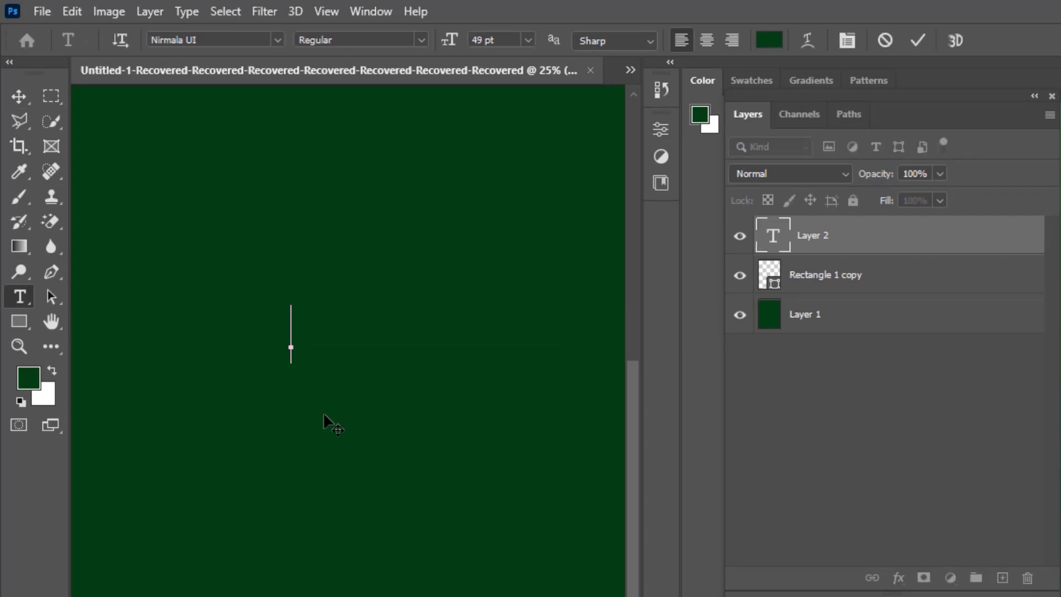
pyautogui.write('Hi')
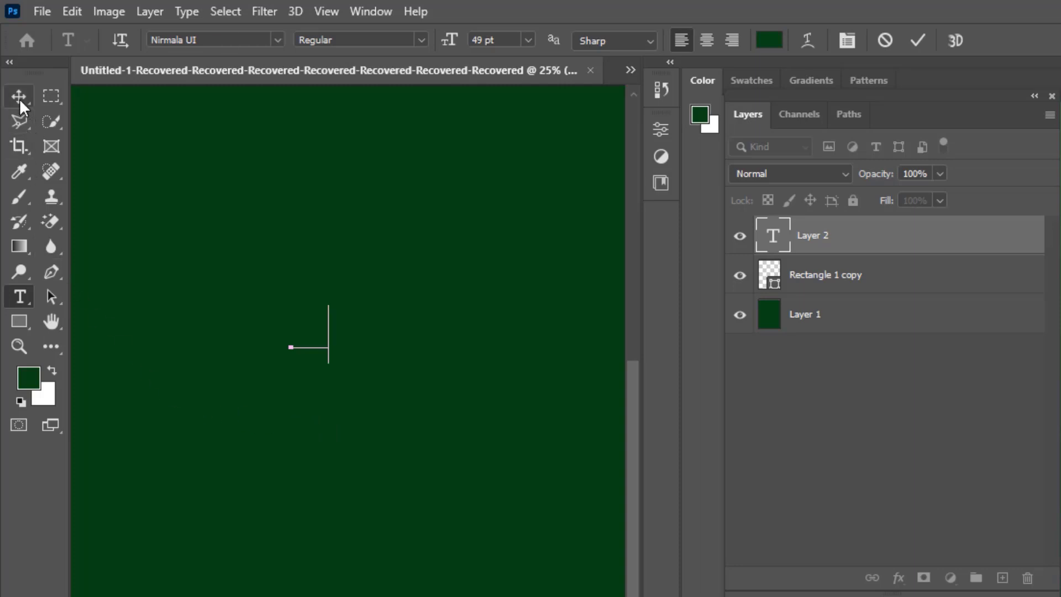
pyautogui.click(19, 97)
# - Change the text colour to brighter green #40831a
pyautogui.click(660, 128)
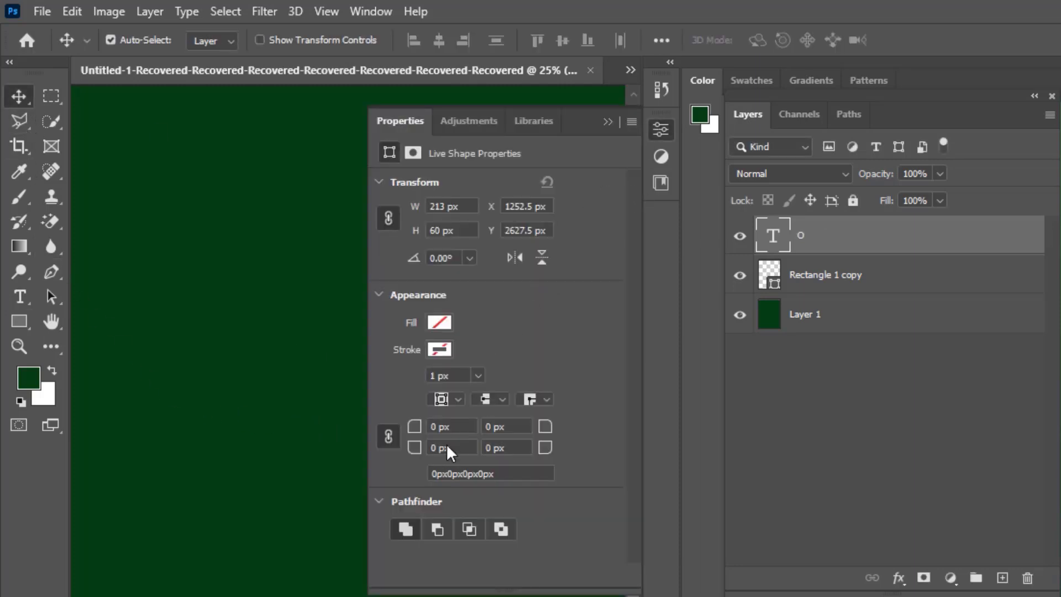
pyautogui.click(533, 419)
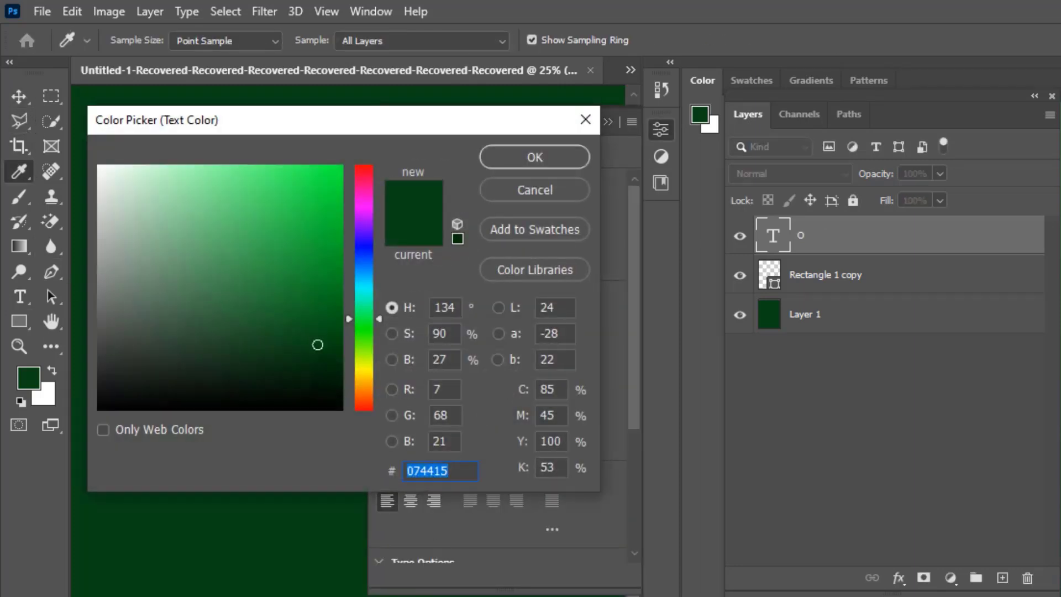
pyautogui.write('40831a')
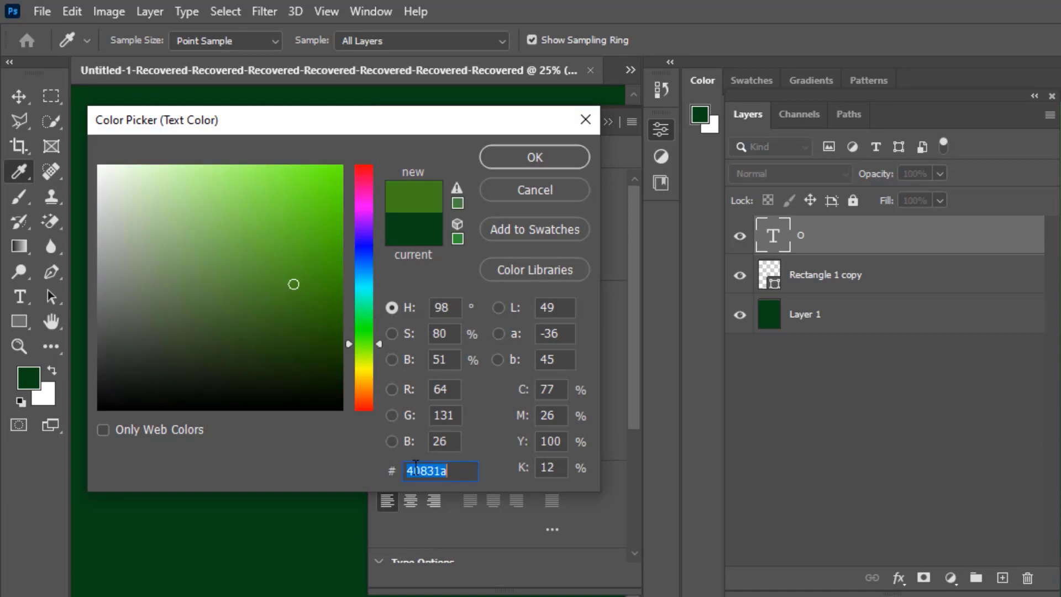
pyautogui.click(531, 156)
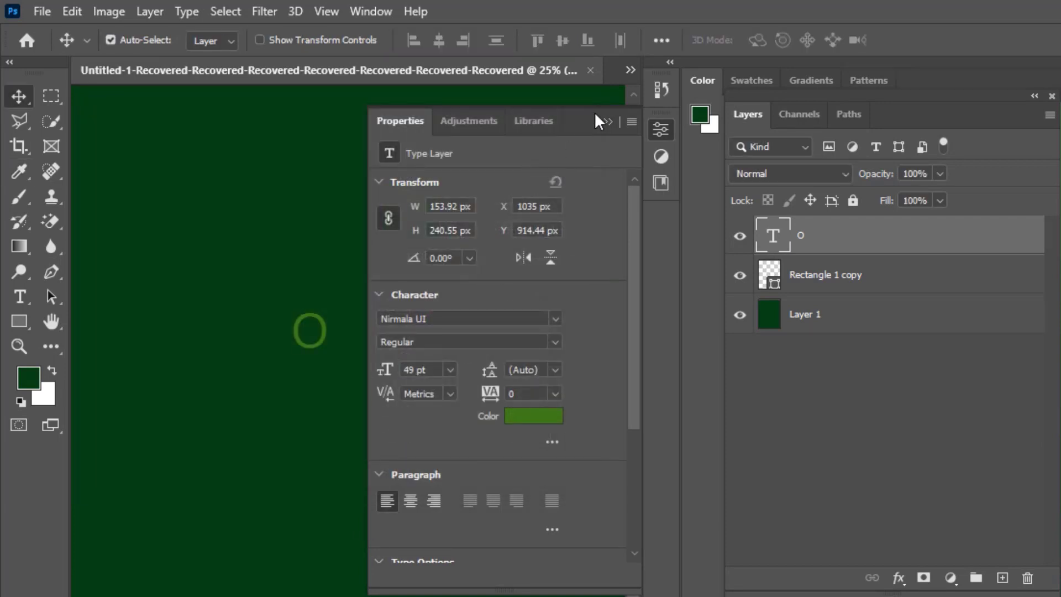
pyautogui.click(608, 121)
pyautogui.hotkey('alt', '[')
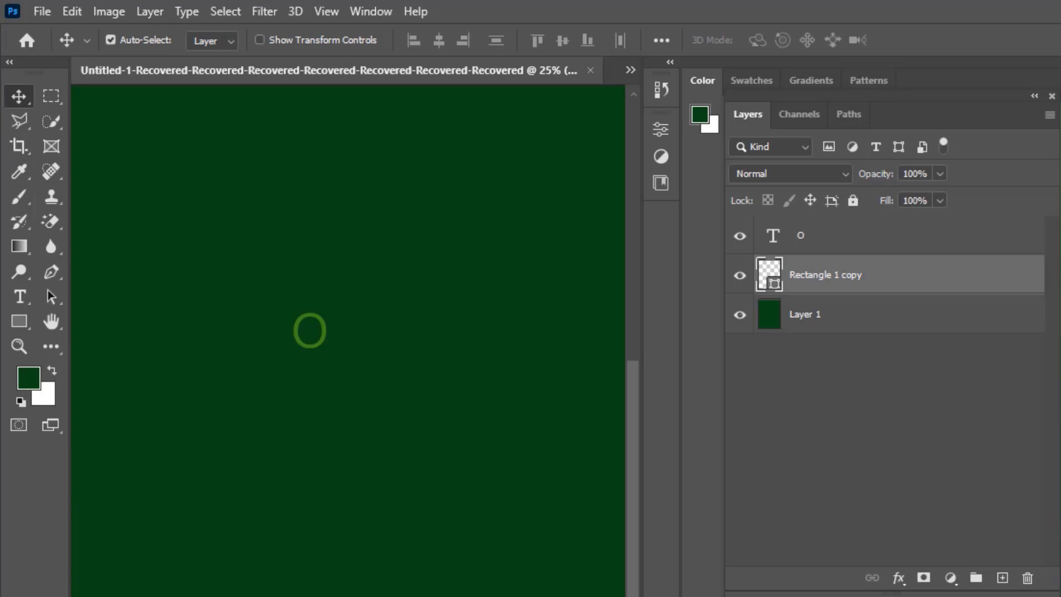
# - Delete the Rectangle 1 copy layer, then enlarge the O and centre it near the top
pyautogui.press('Delete')
pyautogui.click(323, 336)
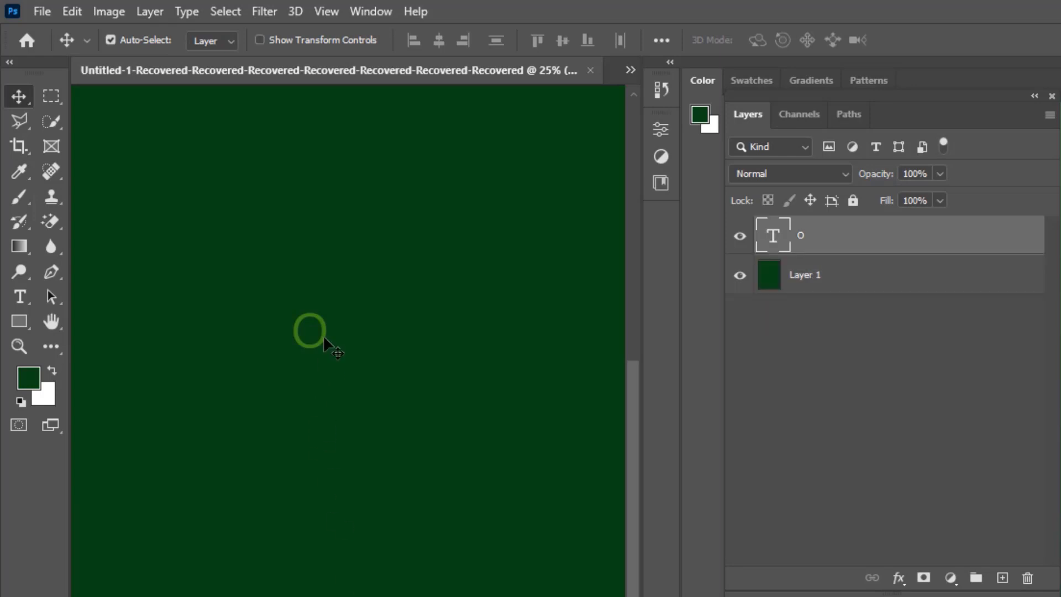
pyautogui.click(83, 14)
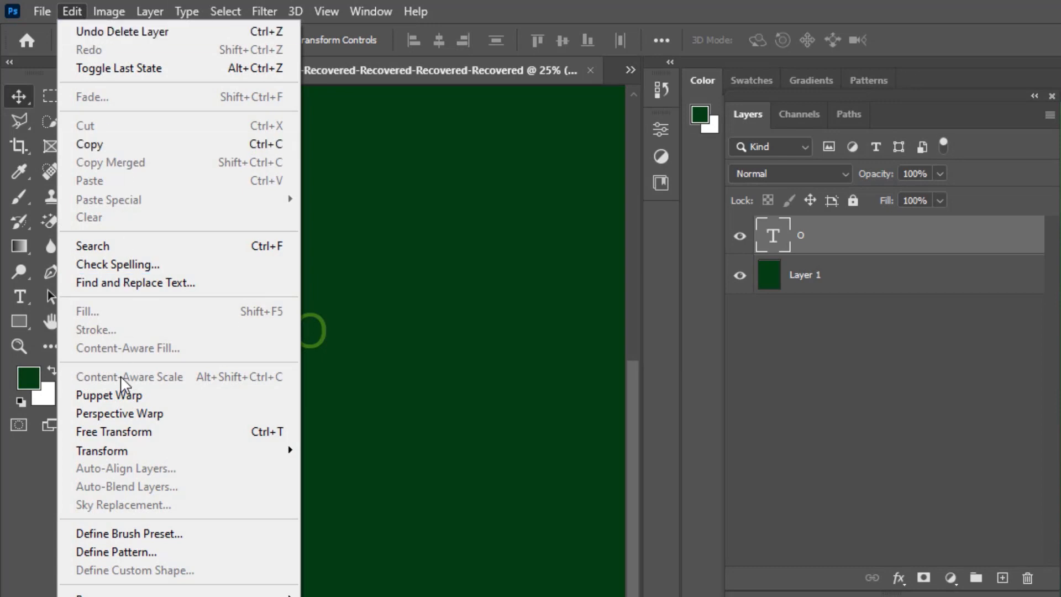
pyautogui.click(114, 432)
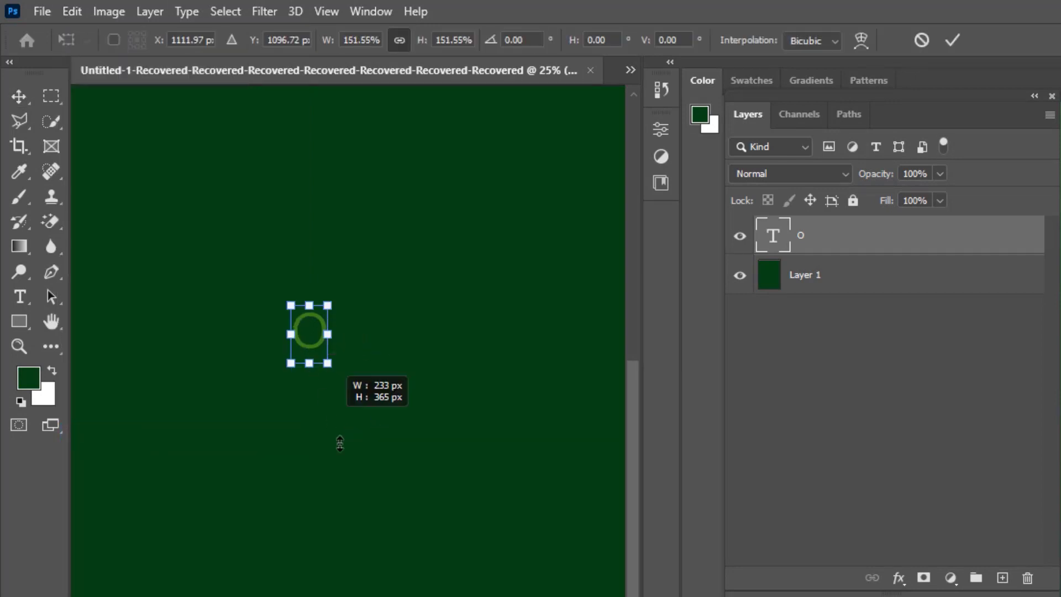
pyautogui.moveTo(340, 443); pyautogui.dragTo(397, 580)
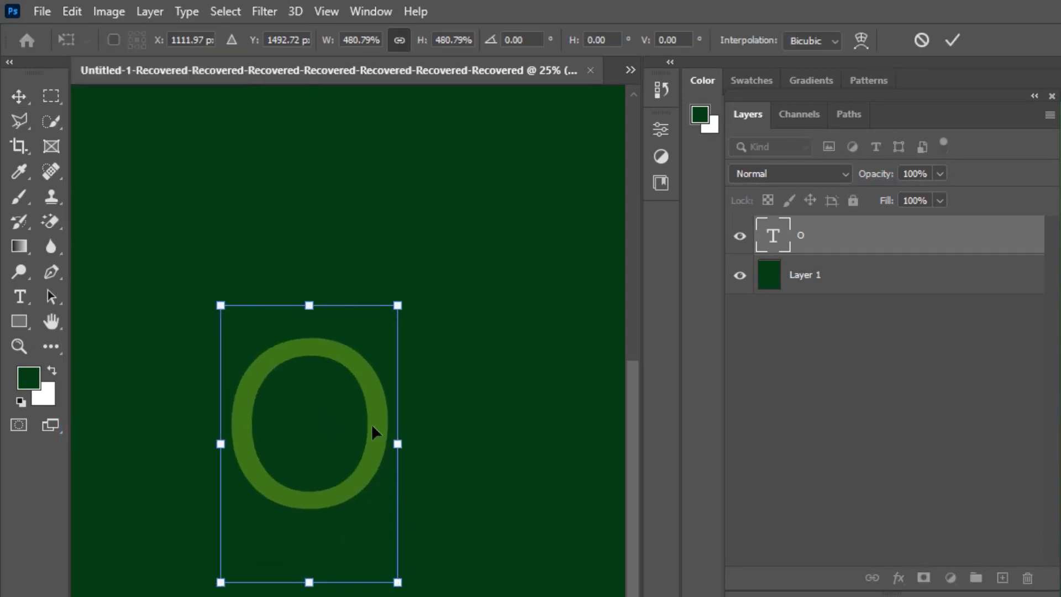
pyautogui.moveTo(372, 427); pyautogui.dragTo(409, 252)
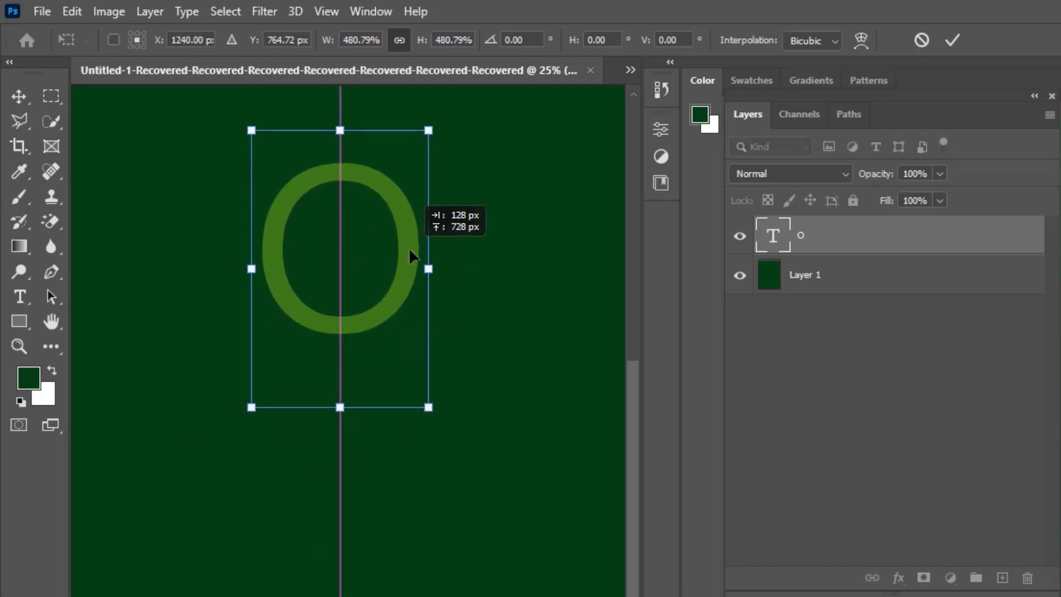
pyautogui.moveTo(341, 408); pyautogui.dragTo(344, 494)
pyautogui.moveTo(413, 238)
pyautogui.mouseDown()
pyautogui.moveTo(427, 240)
pyautogui.moveTo(413, 226)
pyautogui.mouseUp()
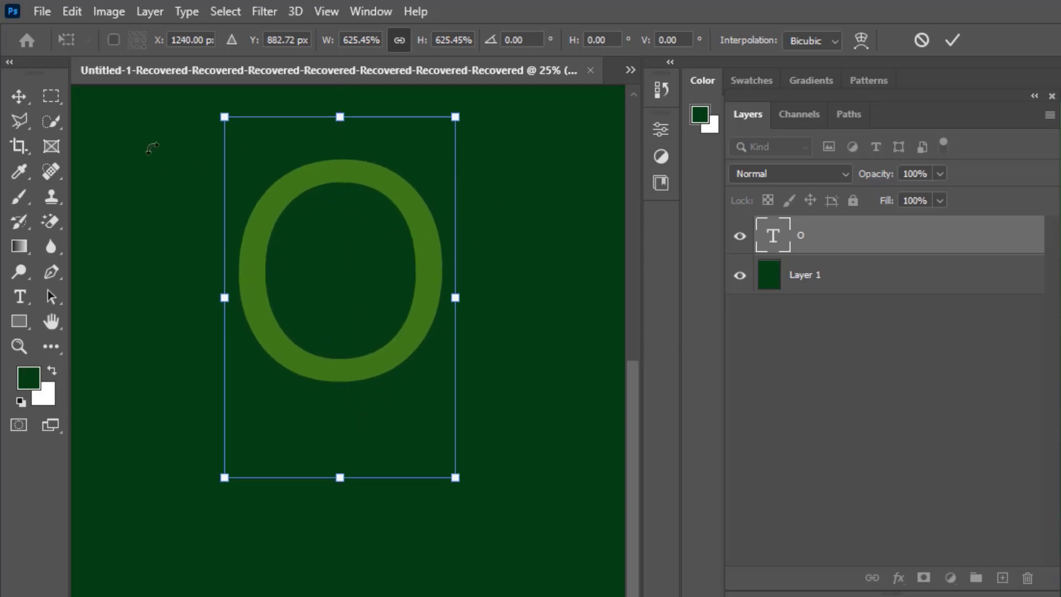
pyautogui.click(20, 95)
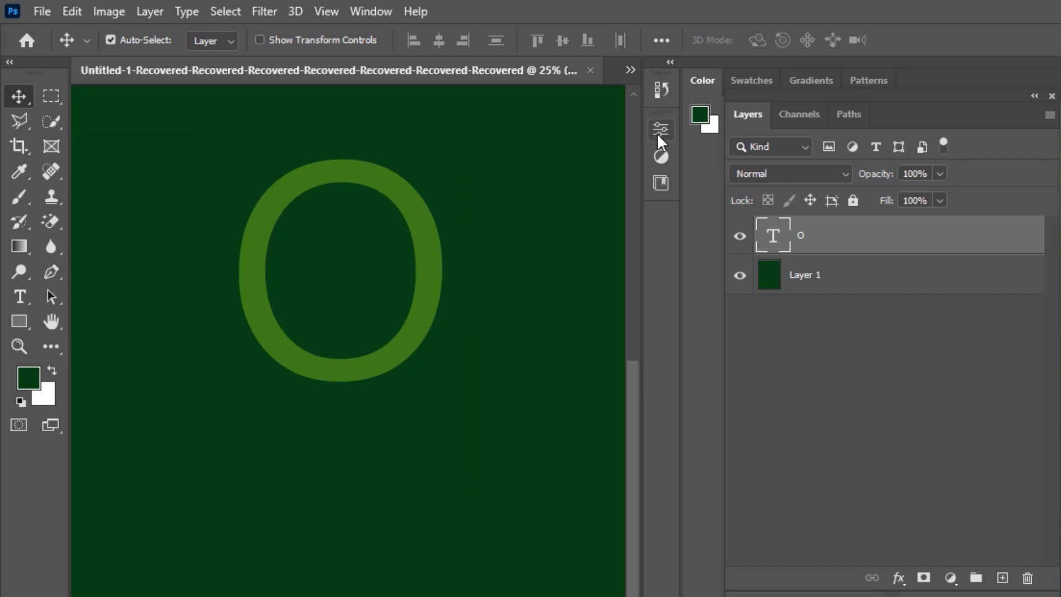
# - Change the O's font to Li Ador Noirrit so it becomes a thick ring
pyautogui.click(660, 130)
pyautogui.click(555, 319)
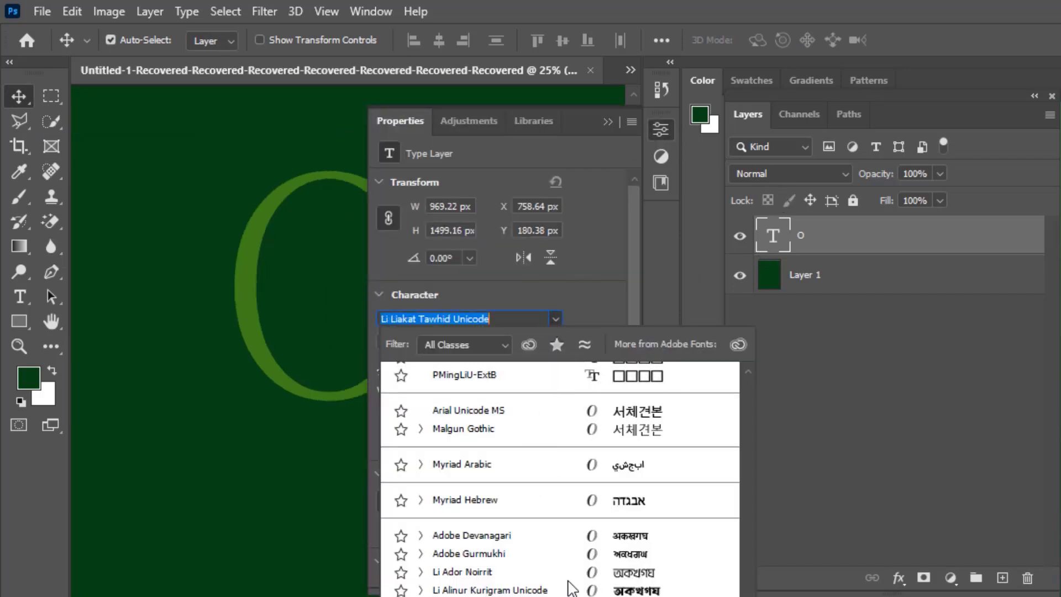
pyautogui.click(858, 325)
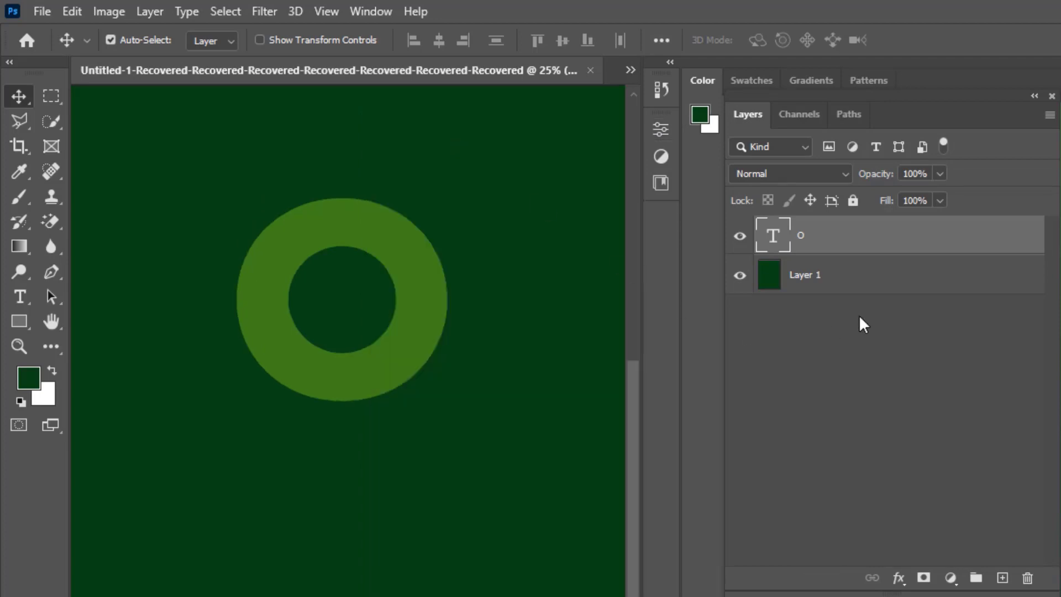
# - Add a Multiply inner shadow to the ring: opacity 65%, distance 24 px, choke 29%, size 49 px
pyautogui.doubleClick(895, 237)
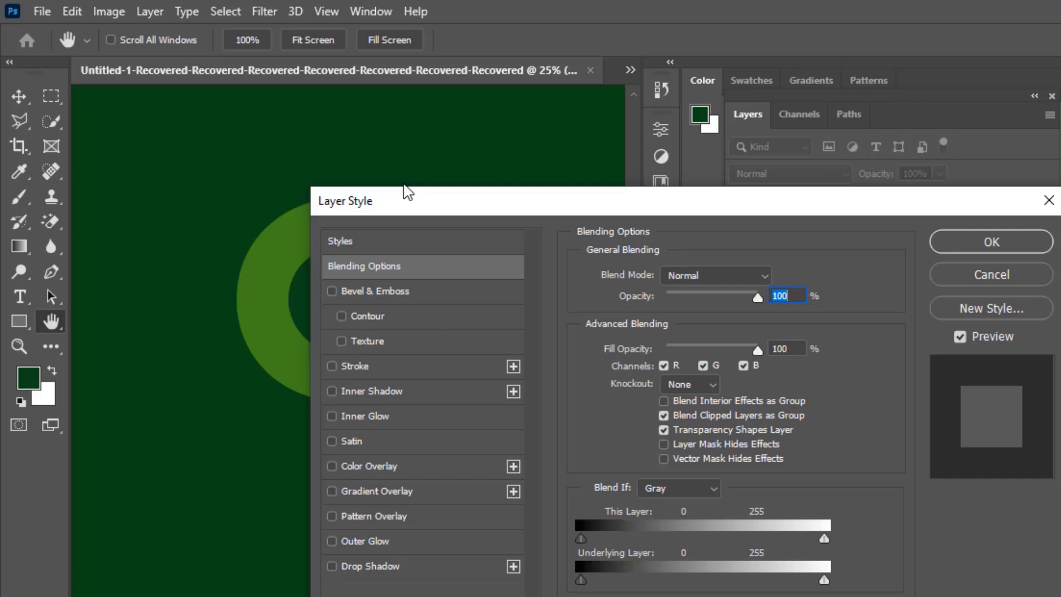
pyautogui.moveTo(262, 437); pyautogui.dragTo(472, 138)
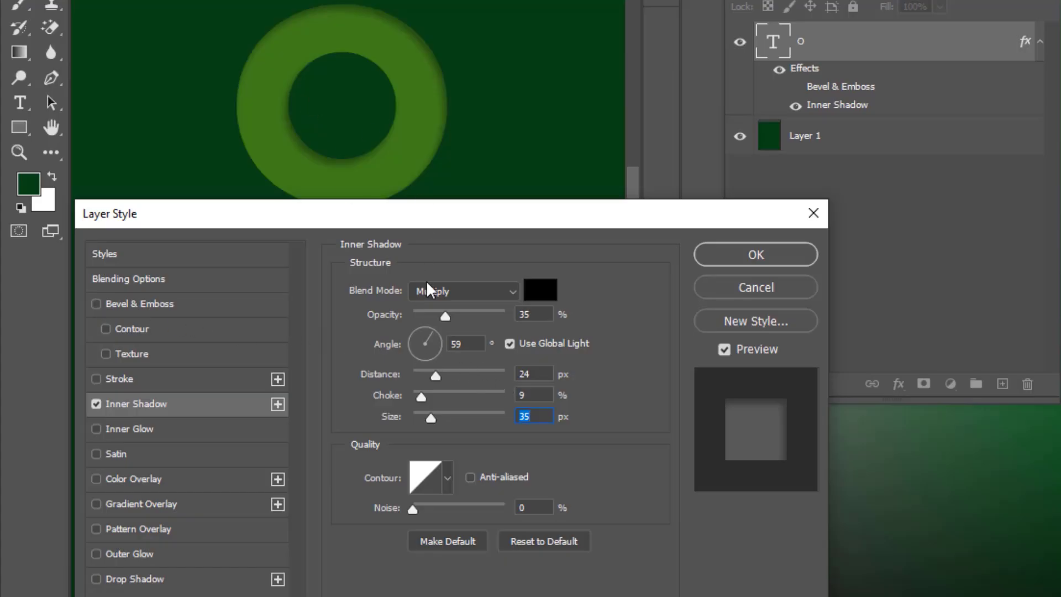
pyautogui.moveTo(450, 323); pyautogui.dragTo(474, 322)
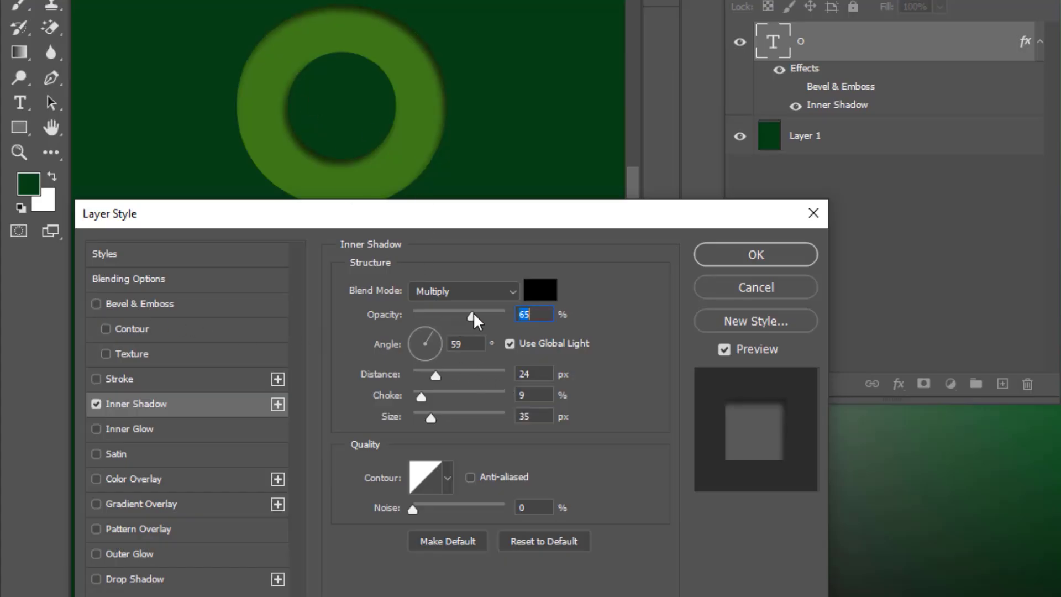
pyautogui.moveTo(441, 426)
pyautogui.mouseDown()
pyautogui.moveTo(429, 423)
pyautogui.moveTo(444, 399)
pyautogui.mouseUp()
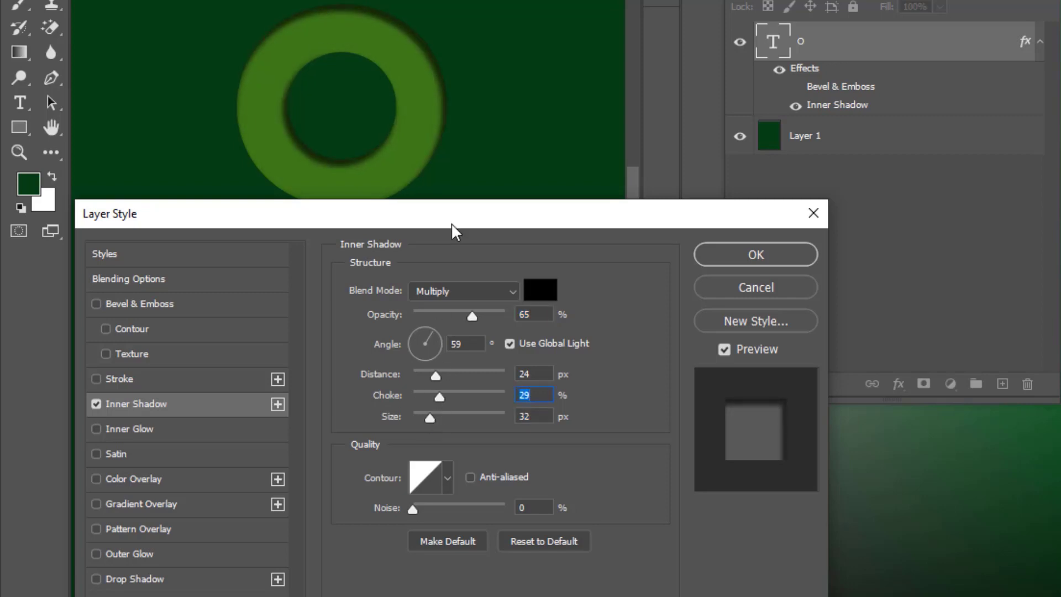
pyautogui.moveTo(450, 220)
pyautogui.mouseDown()
pyautogui.moveTo(393, 239)
pyautogui.moveTo(409, 222)
pyautogui.mouseUp()
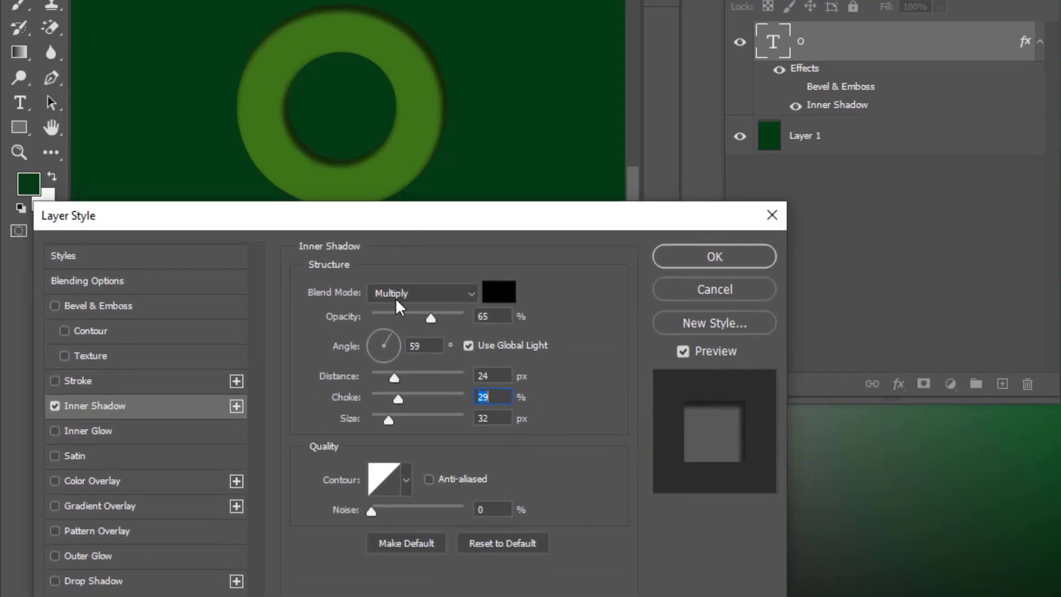
pyautogui.moveTo(393, 424); pyautogui.dragTo(397, 424)
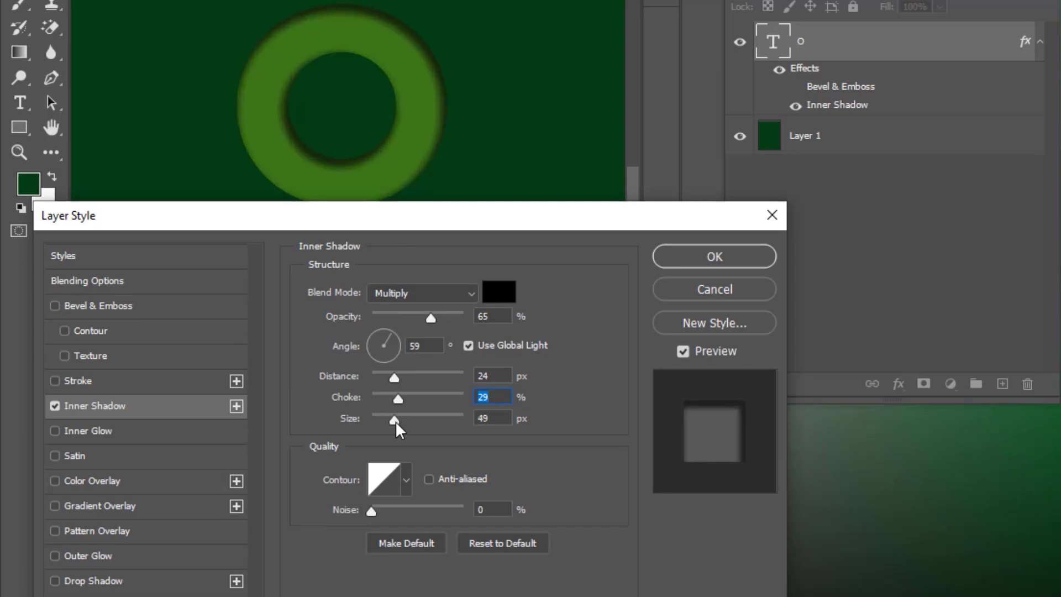
pyautogui.moveTo(457, 222)
pyautogui.mouseDown()
pyautogui.moveTo(389, 198)
pyautogui.moveTo(362, 204)
pyautogui.mouseUp()
pyautogui.moveTo(338, 308); pyautogui.dragTo(343, 309)
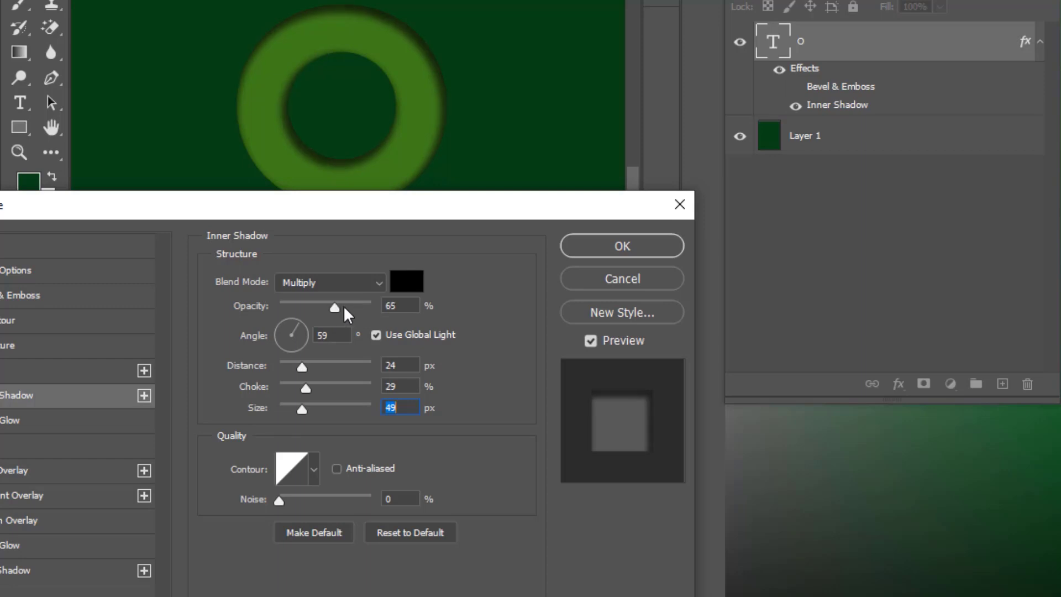
pyautogui.moveTo(415, 212)
pyautogui.mouseDown()
pyautogui.moveTo(320, 274)
pyautogui.moveTo(606, 113)
pyautogui.mouseUp()
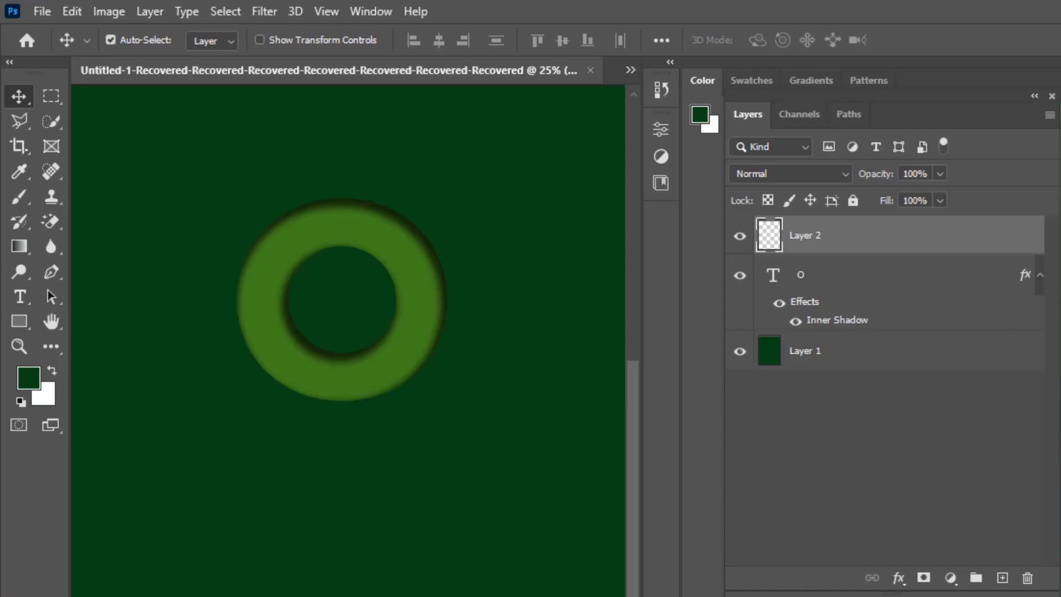
# - Place the woman photo on the canvas, scaled down and moved up over the ring
pyautogui.moveTo(403, 530)
pyautogui.mouseDown()
pyautogui.moveTo(348, 303)
pyautogui.moveTo(347, 481)
pyautogui.mouseUp()
pyautogui.moveTo(340, 555); pyautogui.dragTo(362, 262)
pyautogui.press('Return')
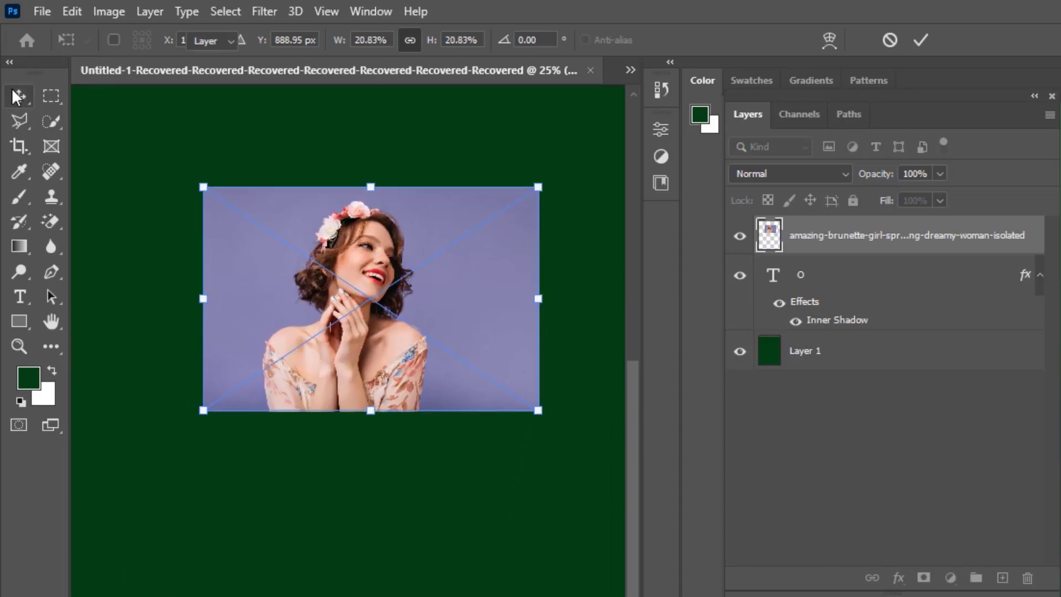
pyautogui.click(19, 95)
pyautogui.rightClick(862, 235)
pyautogui.press('Escape')
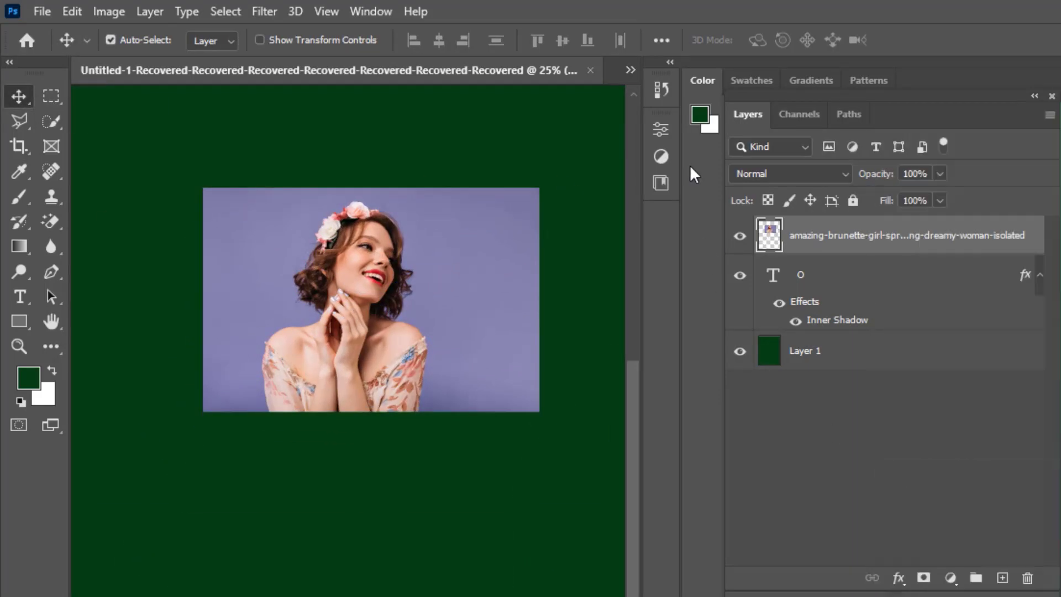
pyautogui.click(660, 128)
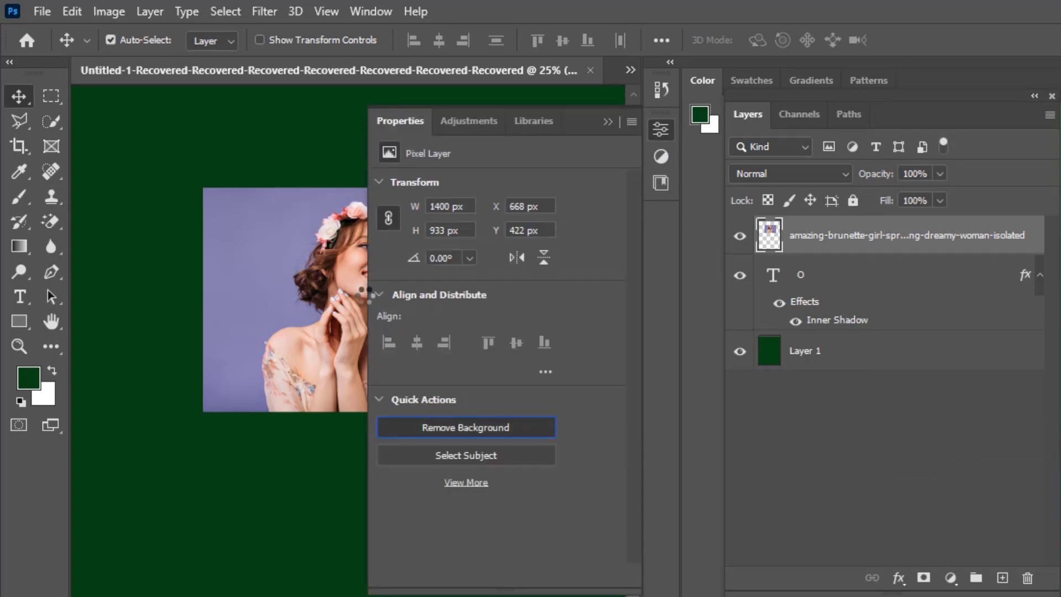
# - Remove the photo's purple background and reposition the cut-out woman over the ring
pyautogui.click(606, 123)
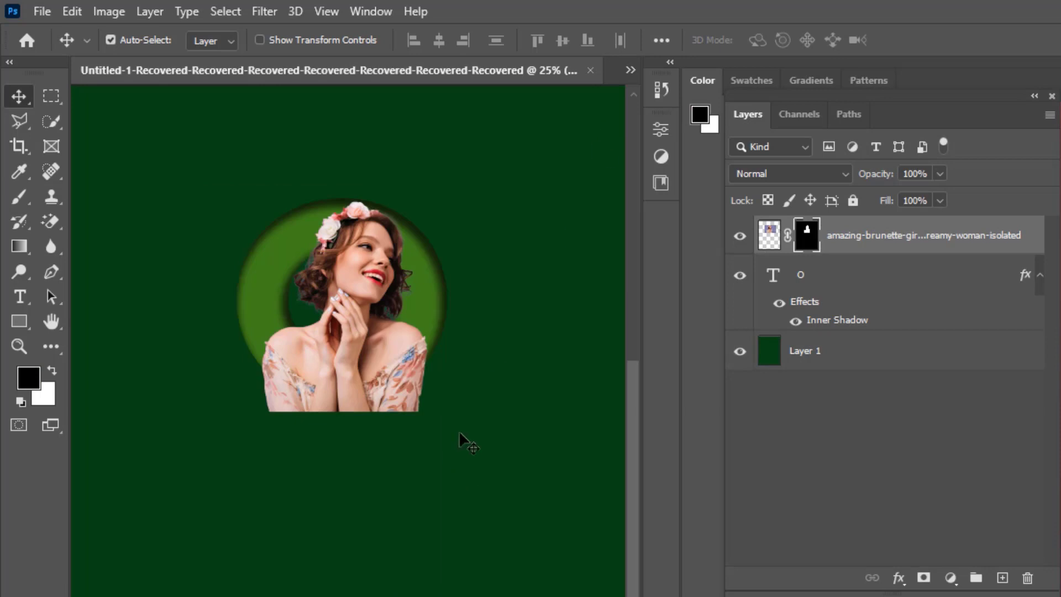
pyautogui.moveTo(326, 373); pyautogui.dragTo(377, 375)
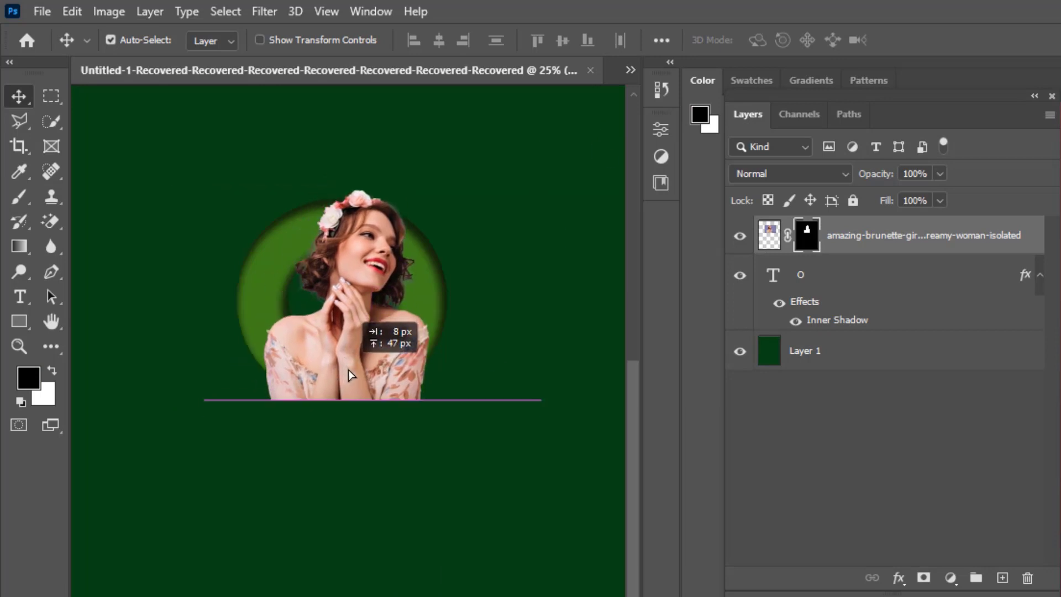
pyautogui.moveTo(379, 380)
pyautogui.mouseDown()
pyautogui.moveTo(334, 383)
pyautogui.moveTo(383, 380)
pyautogui.mouseUp()
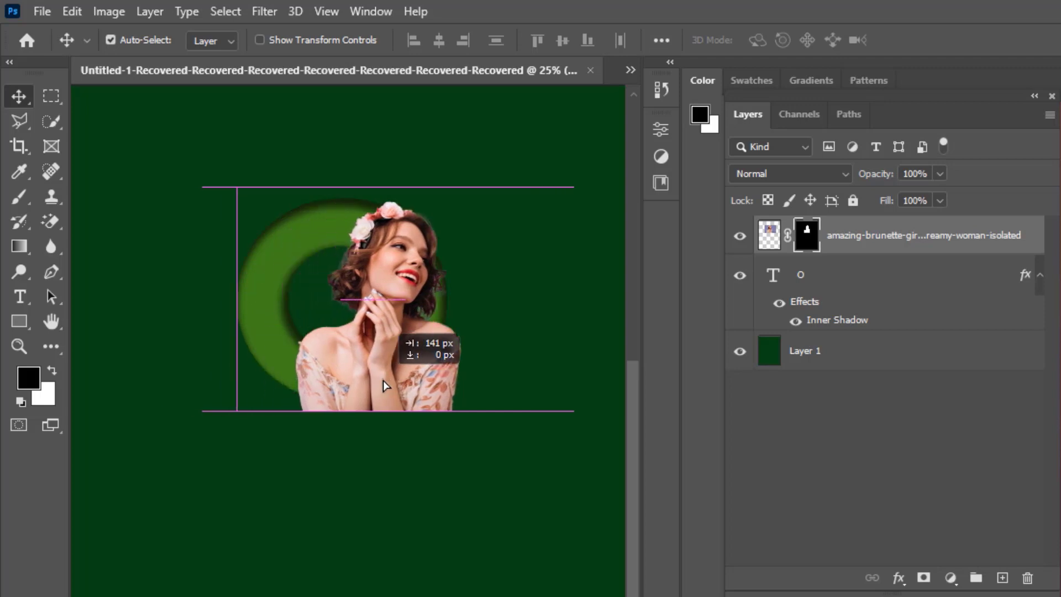
# - Free-transform the woman smaller so she fits in the ring's centre
pyautogui.click(72, 11)
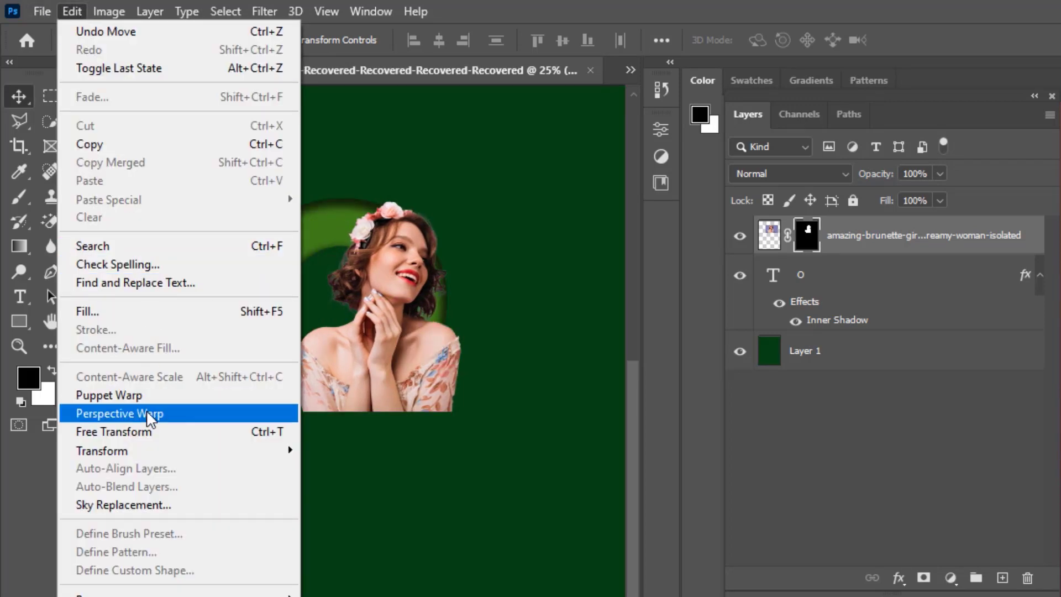
pyautogui.click(148, 429)
pyautogui.moveTo(410, 187); pyautogui.dragTo(409, 254)
pyautogui.moveTo(403, 316); pyautogui.dragTo(350, 321)
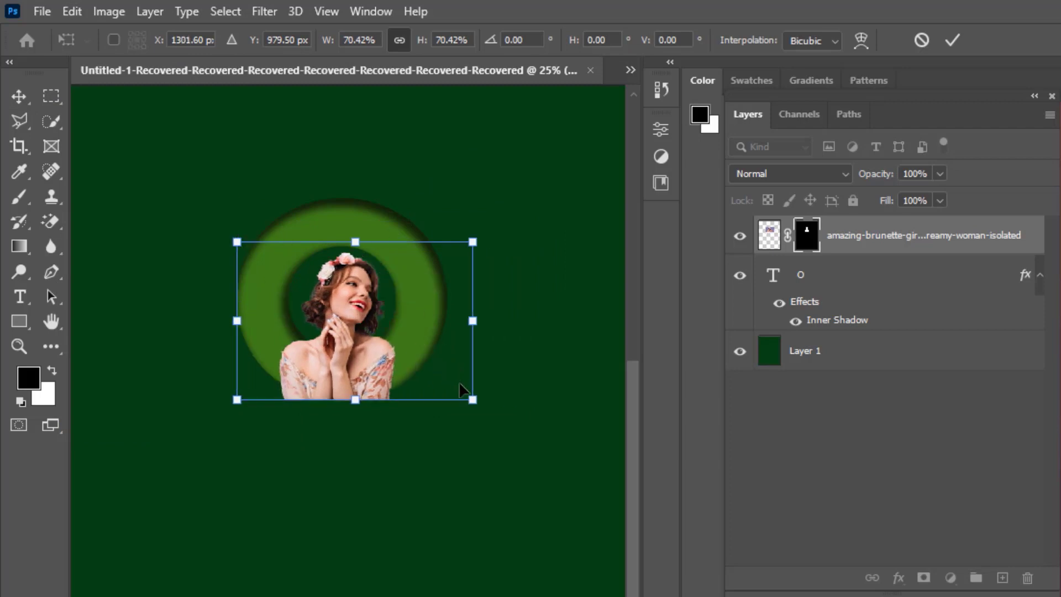
pyautogui.click(22, 103)
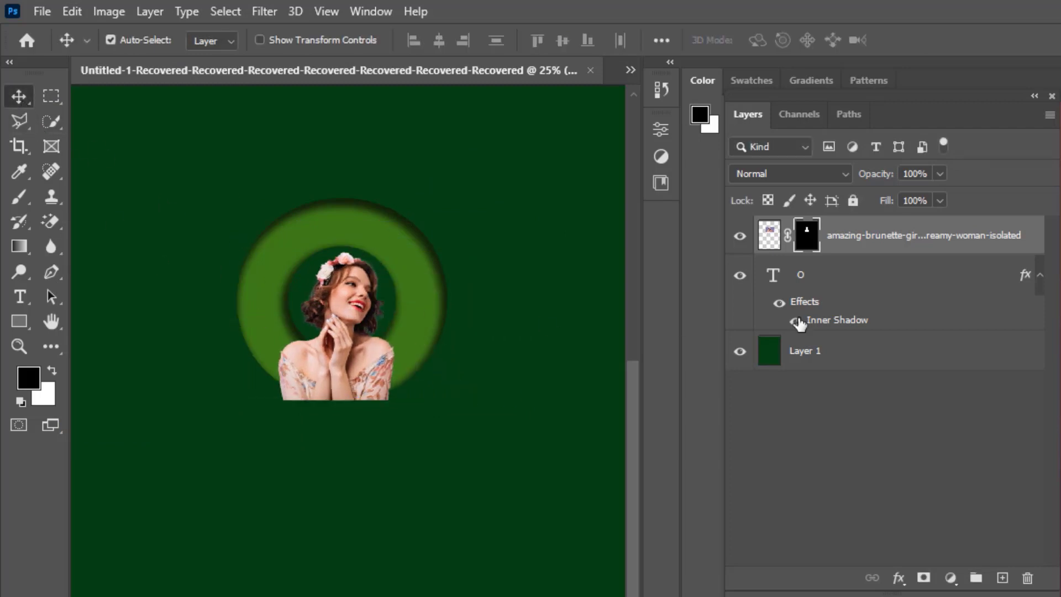
# - Load the ring as a selection, invert it, and erase the photo spilling past the ring
pyautogui.rightClick(773, 284)
pyautogui.click(825, 333)
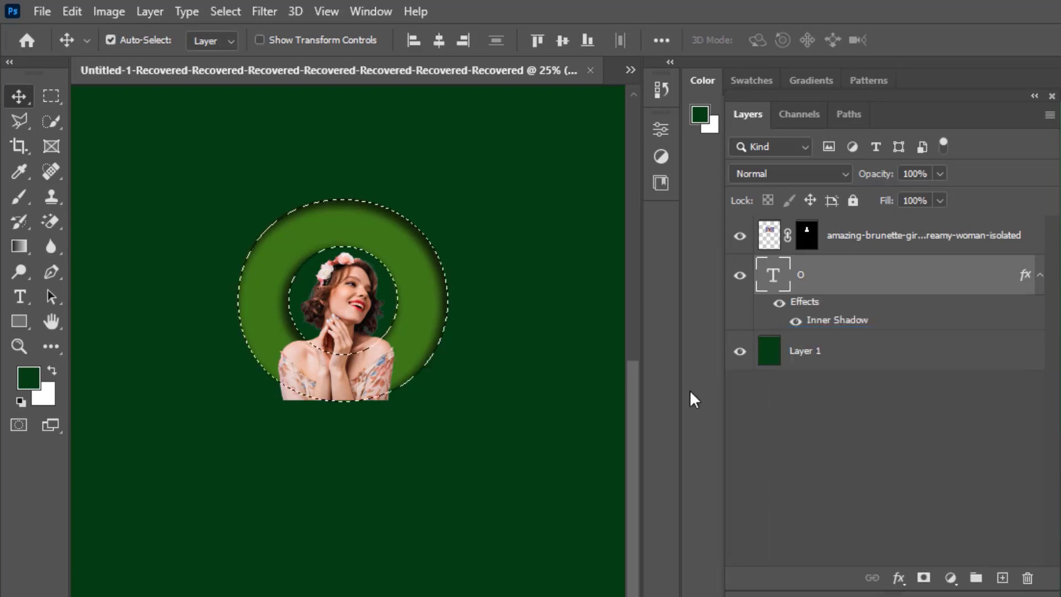
pyautogui.moveTo(51, 222); pyautogui.dragTo(87, 222)
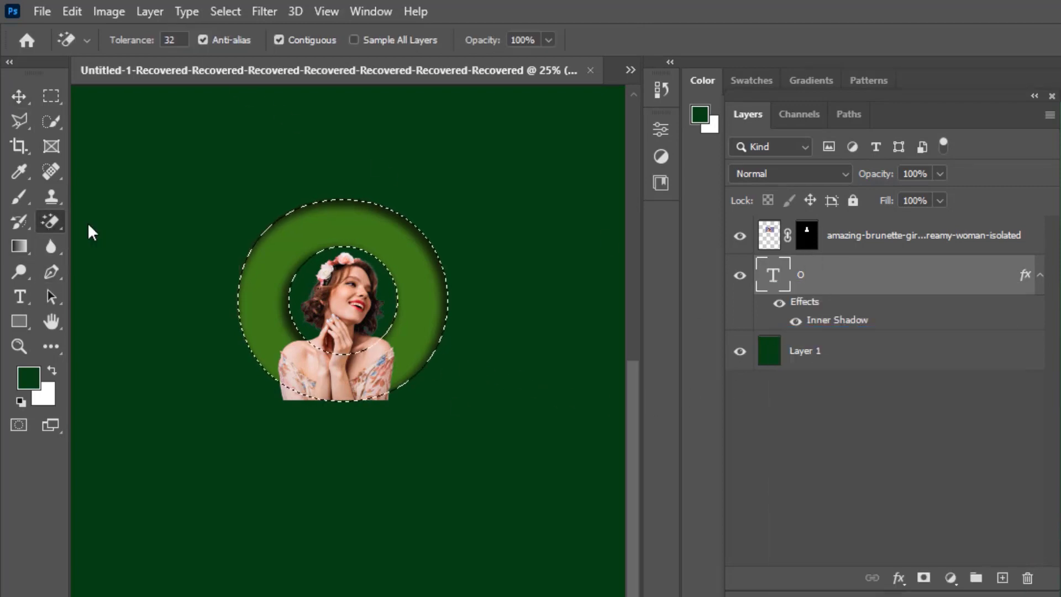
pyautogui.click(226, 11)
pyautogui.click(259, 87)
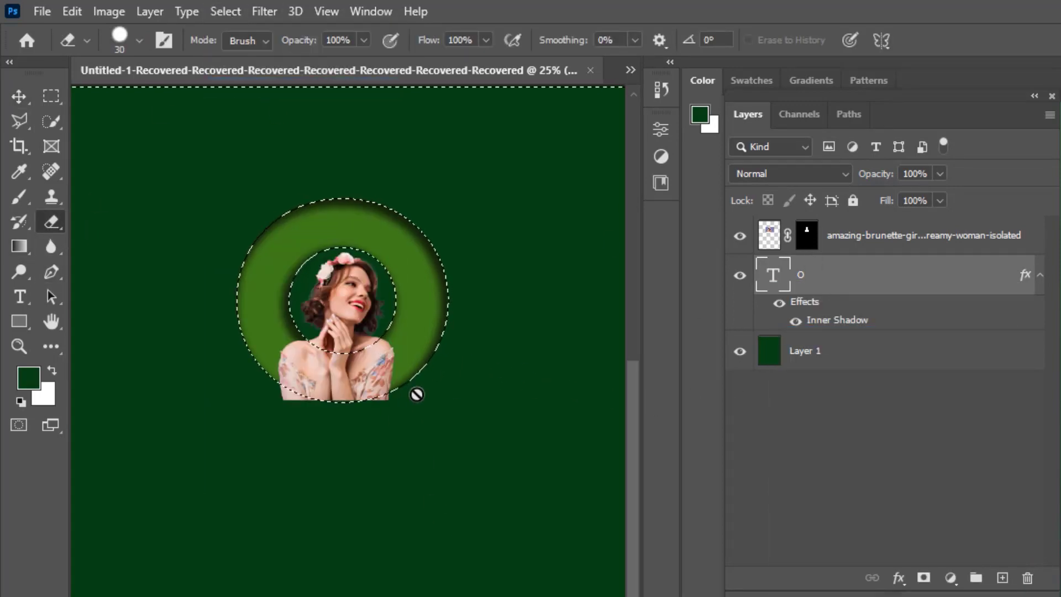
pyautogui.hotkey('alt', ']')
pyautogui.press(']')
pyautogui.press(']')
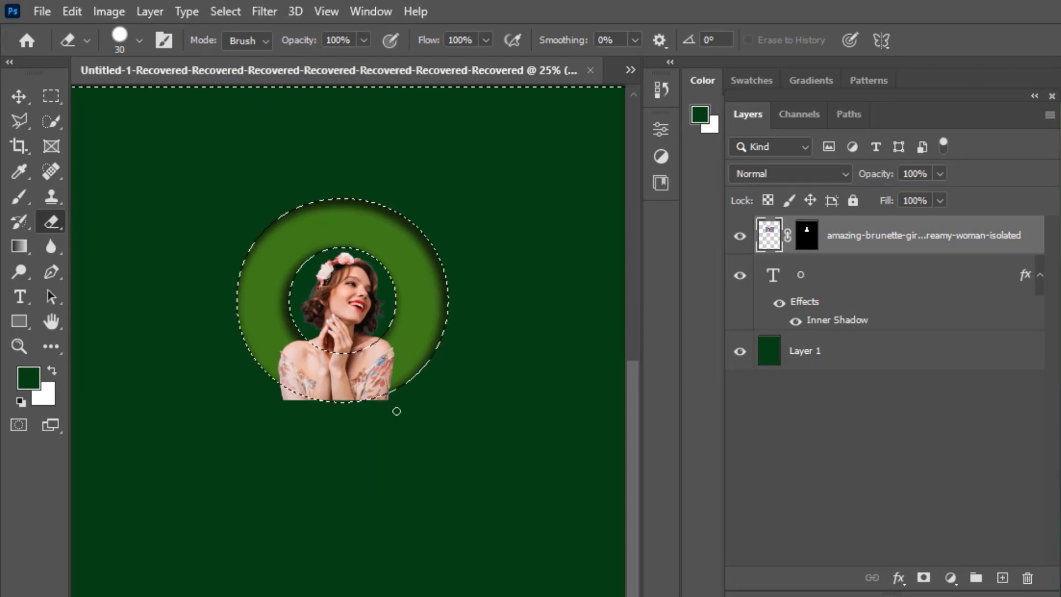
pyautogui.press(']')
pyautogui.press(']')
pyautogui.press(']')
pyautogui.press(']')
pyautogui.press(']')
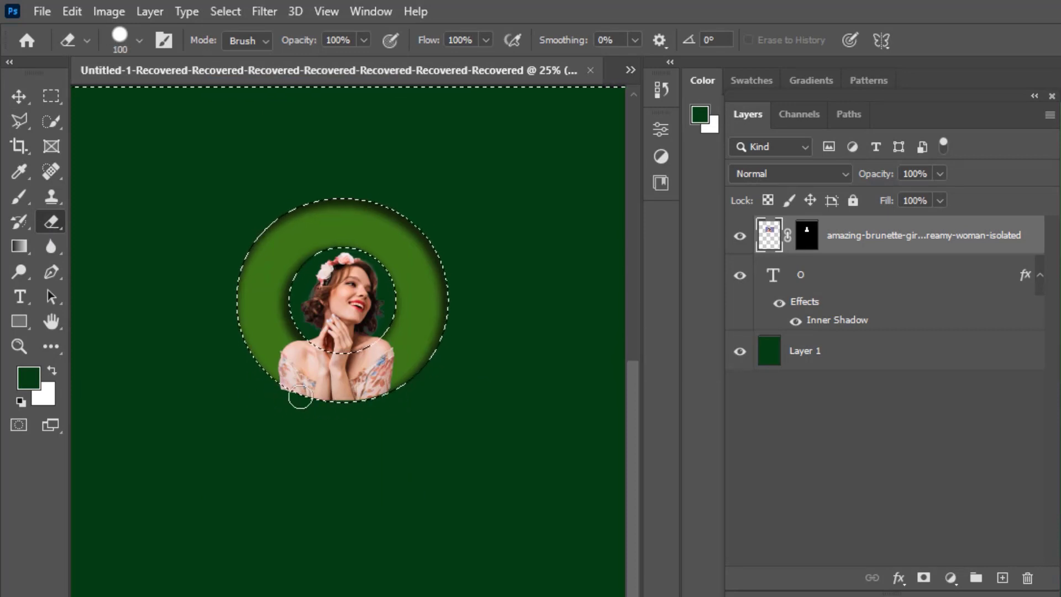
pyautogui.click(19, 96)
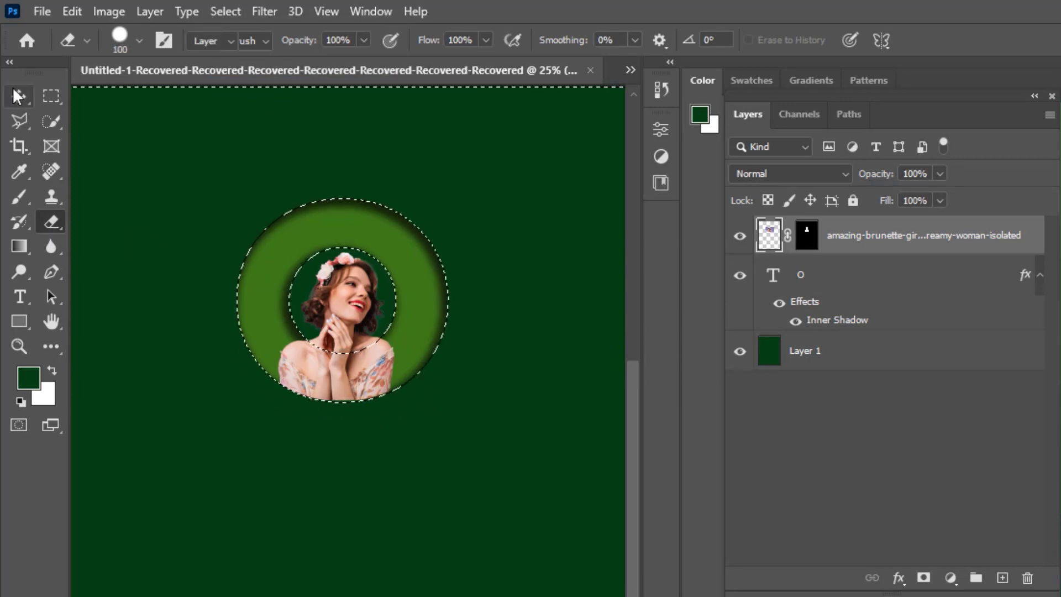
pyautogui.click(221, 11)
pyautogui.click(237, 42)
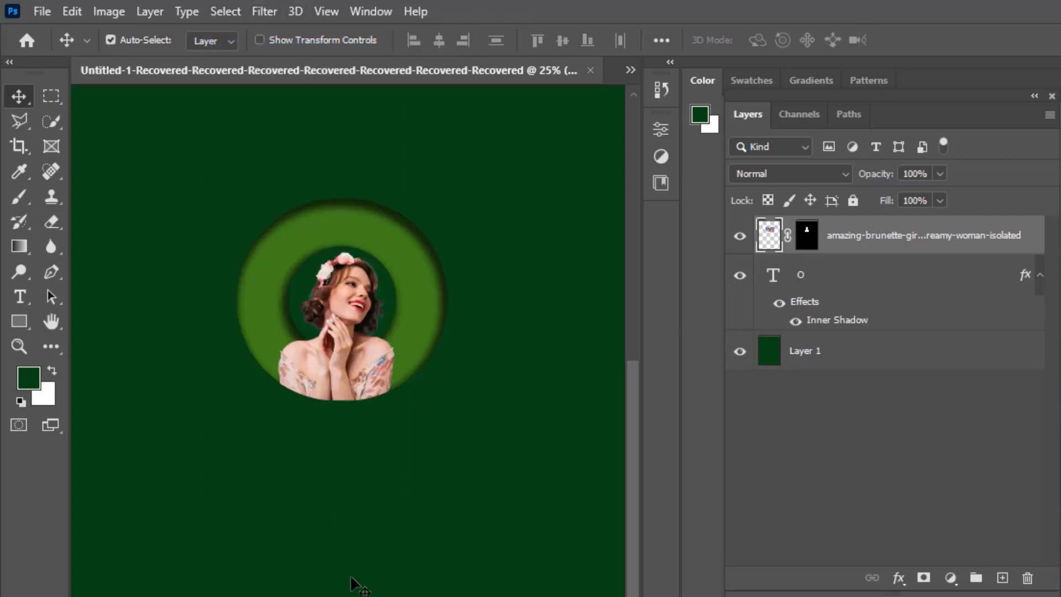
pyautogui.click(950, 577)
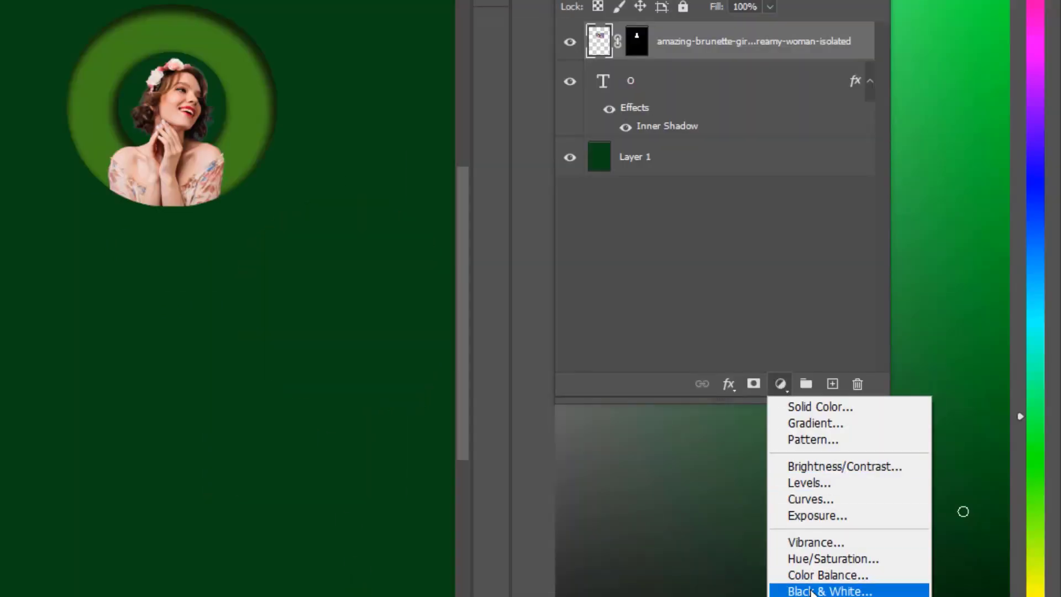
# - Add a Black & White adjustment clipped to the woman layer, then zoom in on her face
pyautogui.click(829, 591)
pyautogui.rightClick(701, 56)
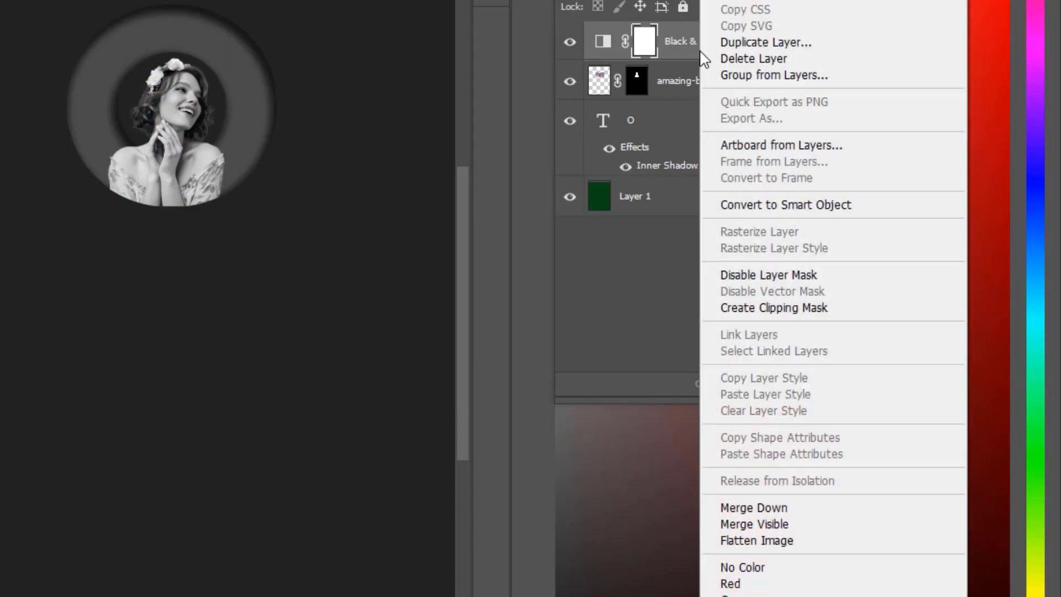
pyautogui.click(765, 308)
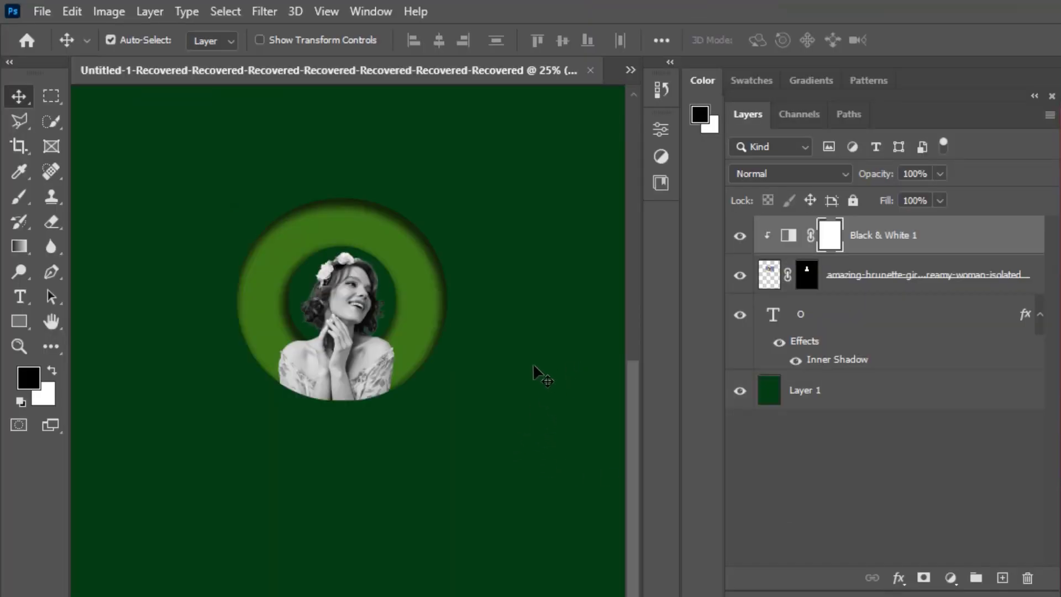
pyautogui.hotkey('ctrl', '+')
pyautogui.hotkey('ctrl', '+')
pyautogui.hotkey('ctrl', '+')
pyautogui.moveTo(498, 319); pyautogui.dragTo(446, 539)
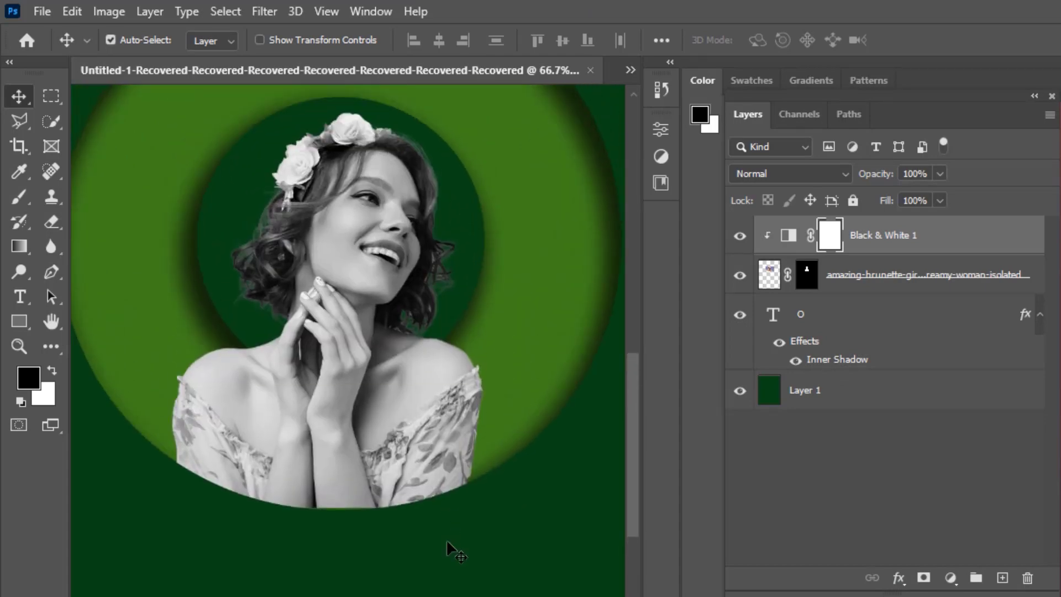
pyautogui.hotkey('ctrl', '+')
pyautogui.moveTo(352, 309)
pyautogui.mouseDown()
pyautogui.moveTo(351, 511)
pyautogui.moveTo(318, 596)
pyautogui.mouseUp()
pyautogui.hotkey('ctrl', '+')
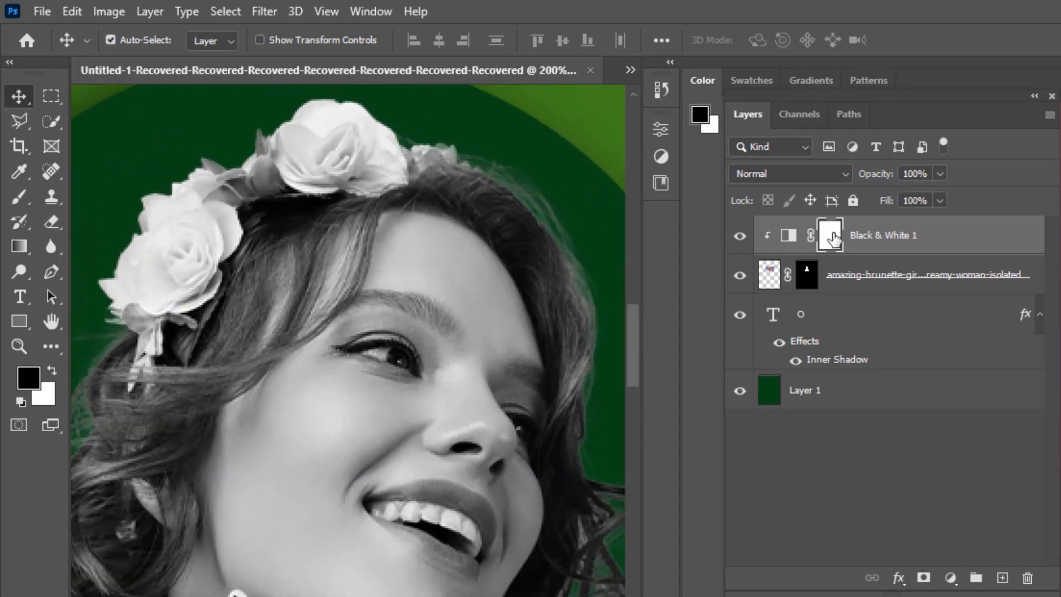
# - Paint the Black & White mask with black to restore the red lips
pyautogui.press('b')
pyautogui.press('[')
pyautogui.press('[')
pyautogui.press('[')
pyautogui.moveTo(420, 493); pyautogui.dragTo(435, 491)
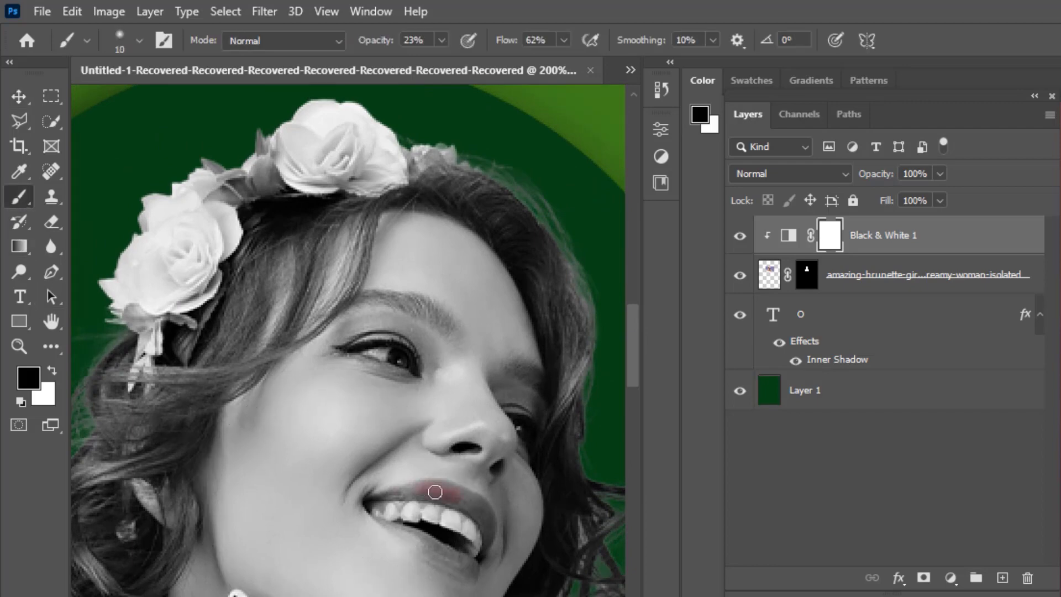
pyautogui.hotkey('ctrl', '+')
pyautogui.press('6')
pyautogui.press('7')
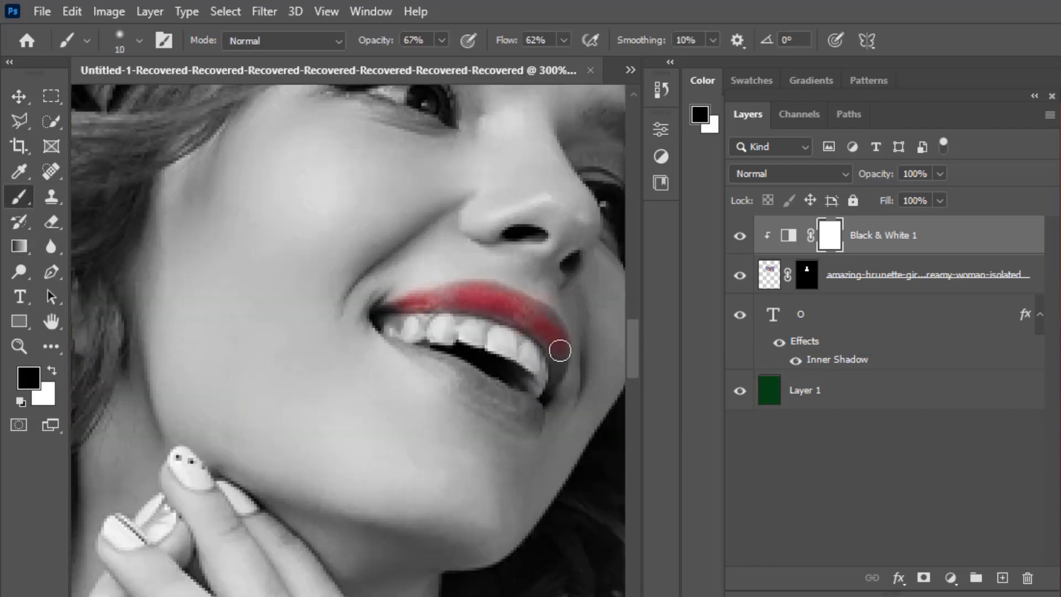
pyautogui.click(548, 387)
pyautogui.press('[')
pyautogui.moveTo(398, 345); pyautogui.dragTo(461, 389)
# - Restore colour to the flower crown, including the pink top rose and leaves
pyautogui.hotkey('ctrl', '0')
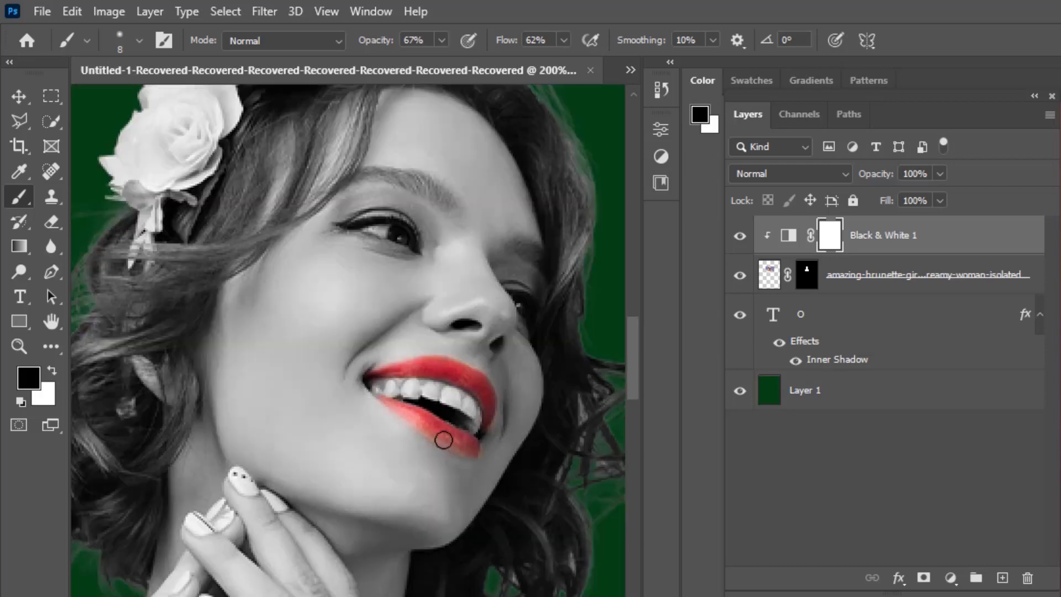
pyautogui.scroll(3, 223, 365)
pyautogui.press(']')
pyautogui.press(']')
pyautogui.moveTo(234, 355)
pyautogui.mouseDown()
pyautogui.moveTo(199, 399)
pyautogui.moveTo(198, 474)
pyautogui.mouseUp()
pyautogui.press('[')
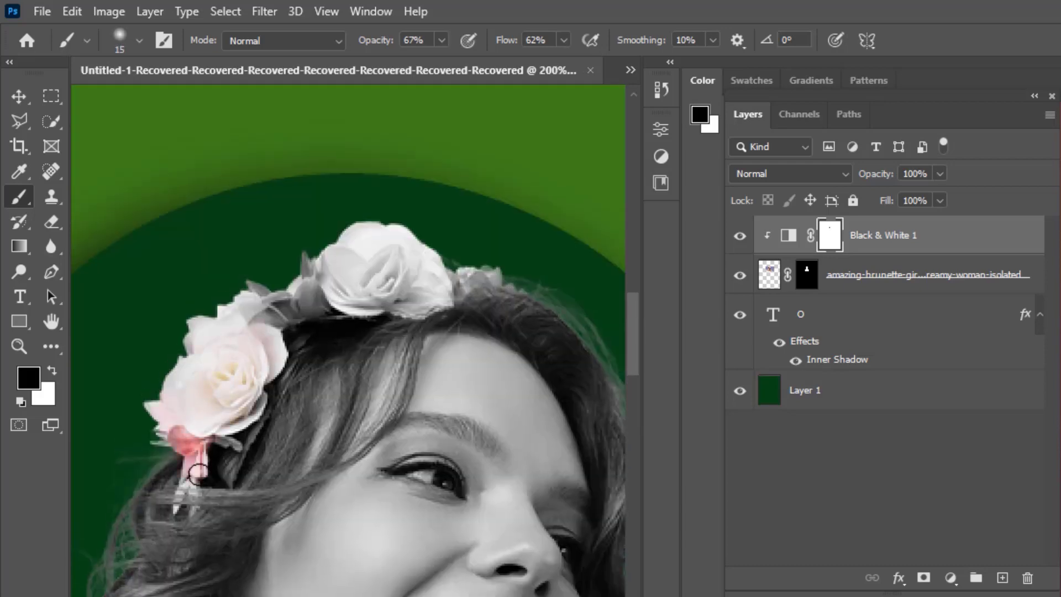
pyautogui.press(']')
pyautogui.press(']')
pyautogui.press(']')
pyautogui.moveTo(208, 326)
pyautogui.mouseDown()
pyautogui.moveTo(374, 249)
pyautogui.moveTo(371, 235)
pyautogui.mouseUp()
# - Restore colour to the dress flowers and the pink left side of the dress
pyautogui.scroll(-3, 277, 244)
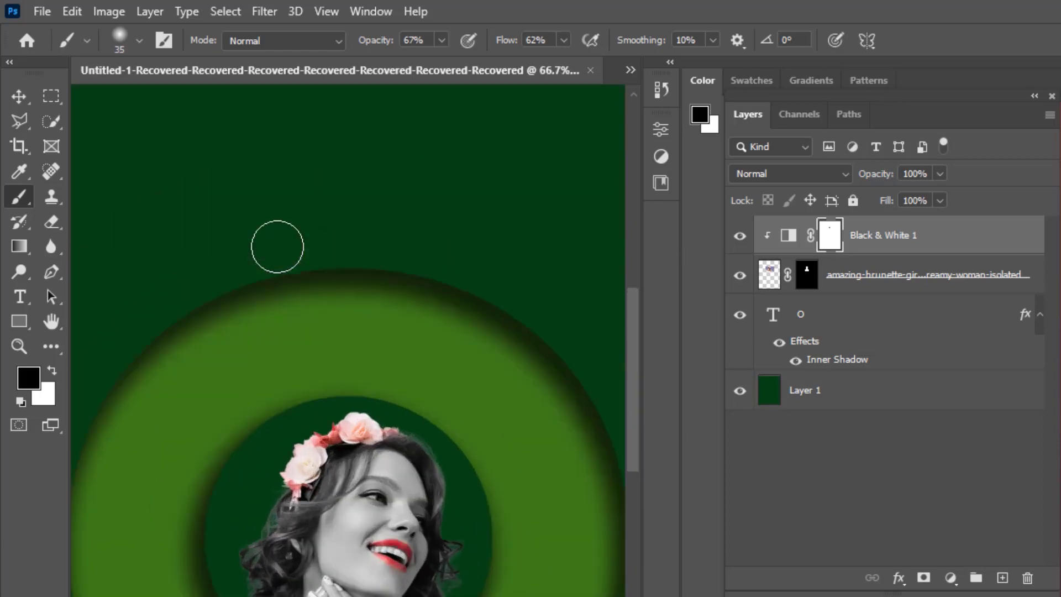
pyautogui.hotkey('ctrl', '1')
pyautogui.scroll(2, 422, 525)
pyautogui.scroll(-2, 421, 526)
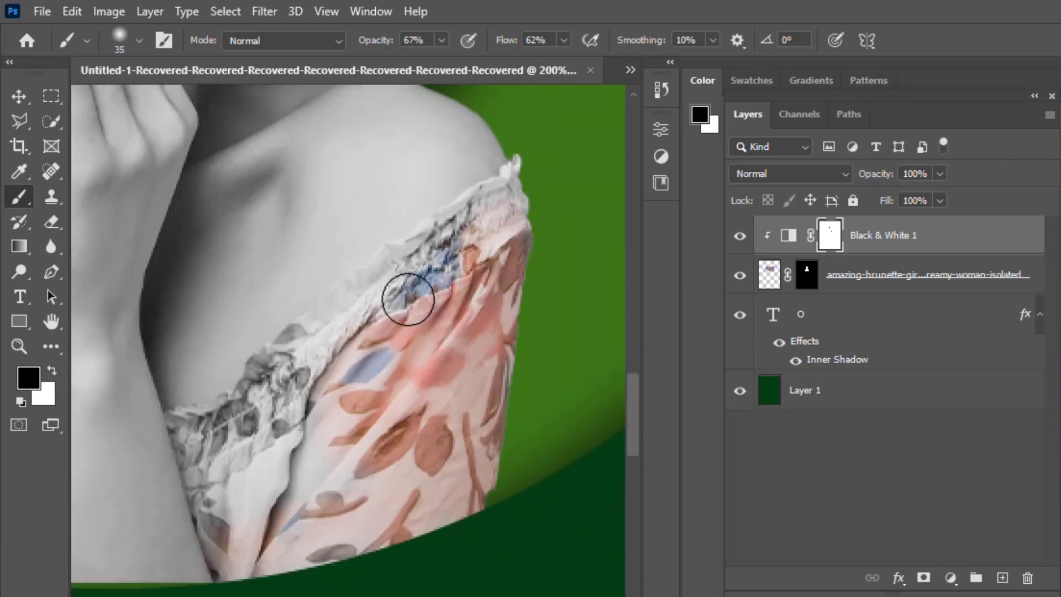
pyautogui.moveTo(407, 296)
pyautogui.mouseDown()
pyautogui.moveTo(385, 291)
pyautogui.moveTo(311, 352)
pyautogui.mouseUp()
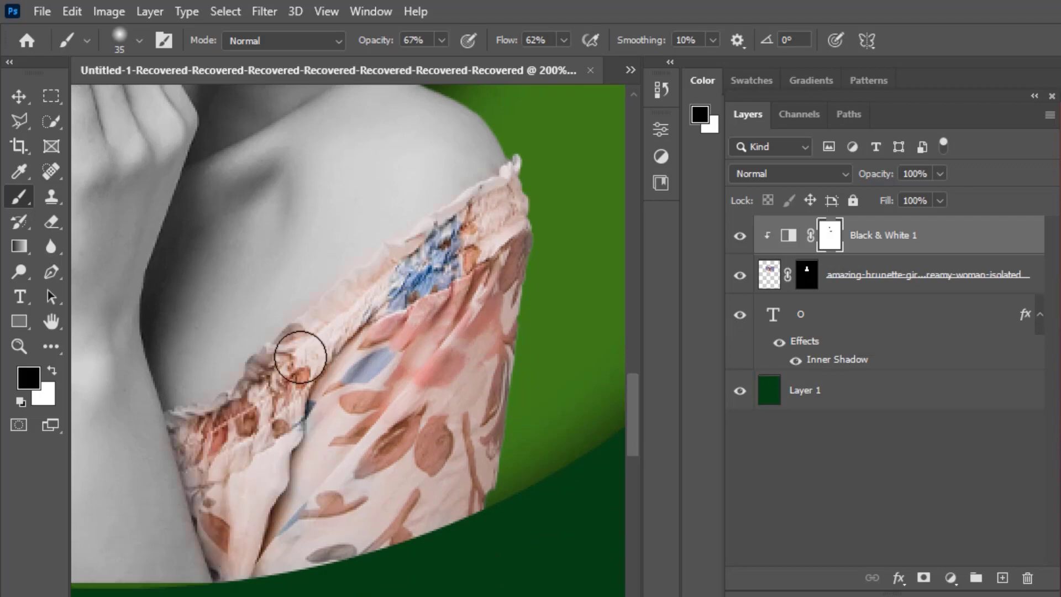
pyautogui.scroll(5, 366, 551)
pyautogui.hscroll(-5, 394, 386)
pyautogui.press('[')
pyautogui.moveTo(394, 386)
pyautogui.mouseDown()
pyautogui.moveTo(345, 348)
pyautogui.moveTo(197, 383)
pyautogui.moveTo(147, 136)
pyautogui.mouseUp()
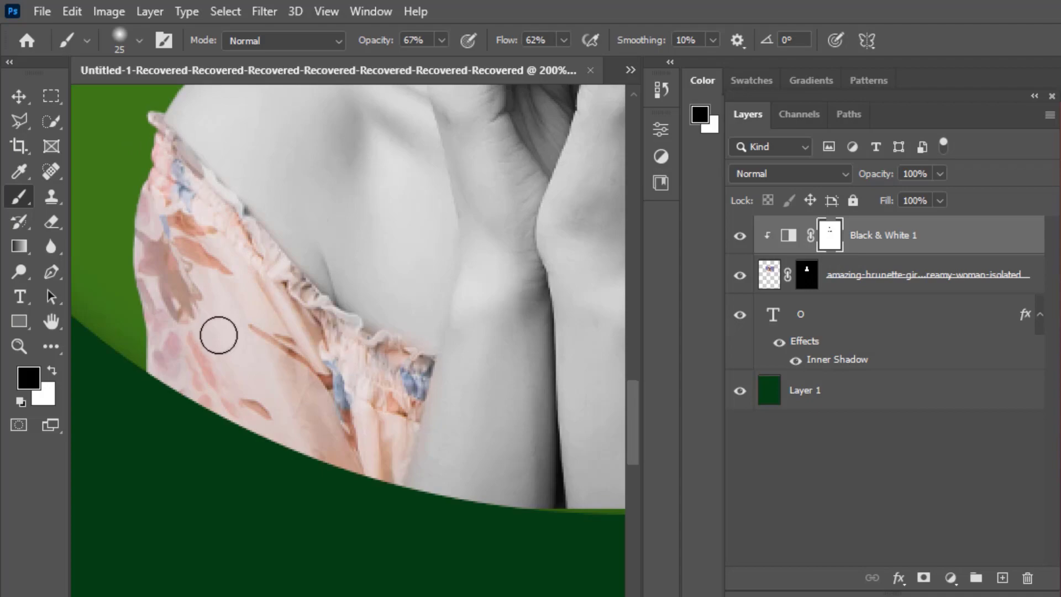
pyautogui.scroll(-3, 218, 331)
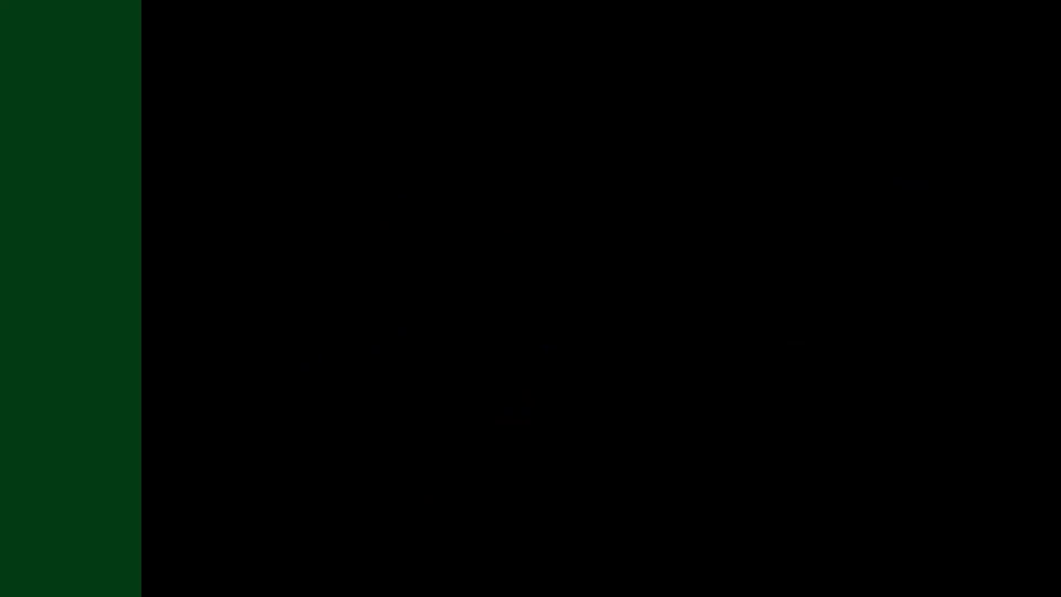